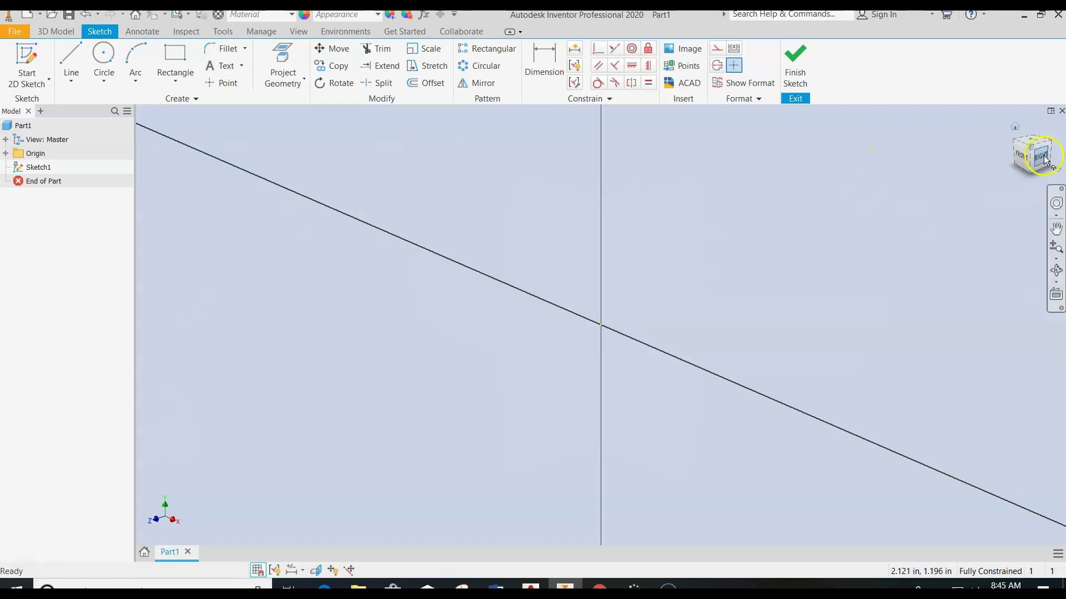
# Sketch a closed L-shaped profile on the horizontal axis, about 8.5 in tall overall, with a 1.25 in wide wall and a 1.3 in high foot
pyautogui.click(72, 56)
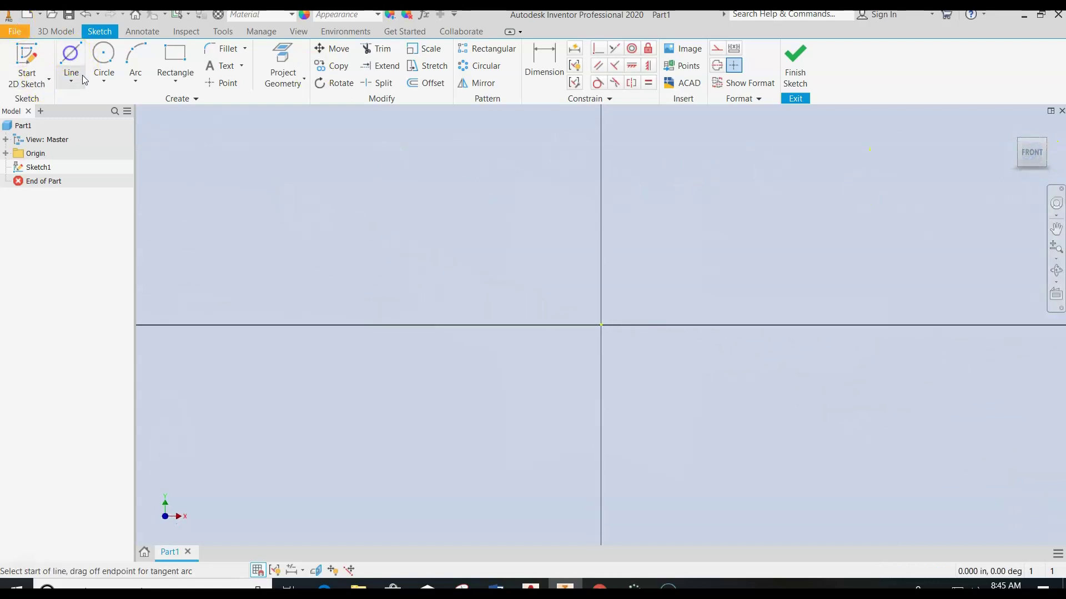
pyautogui.click(639, 324)
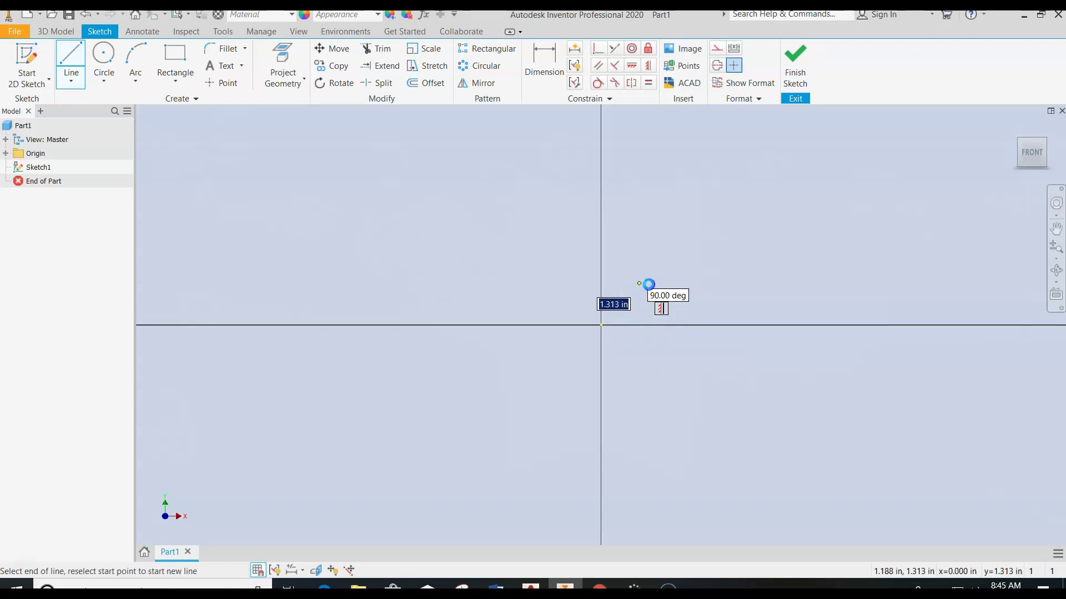
pyautogui.click(640, 284)
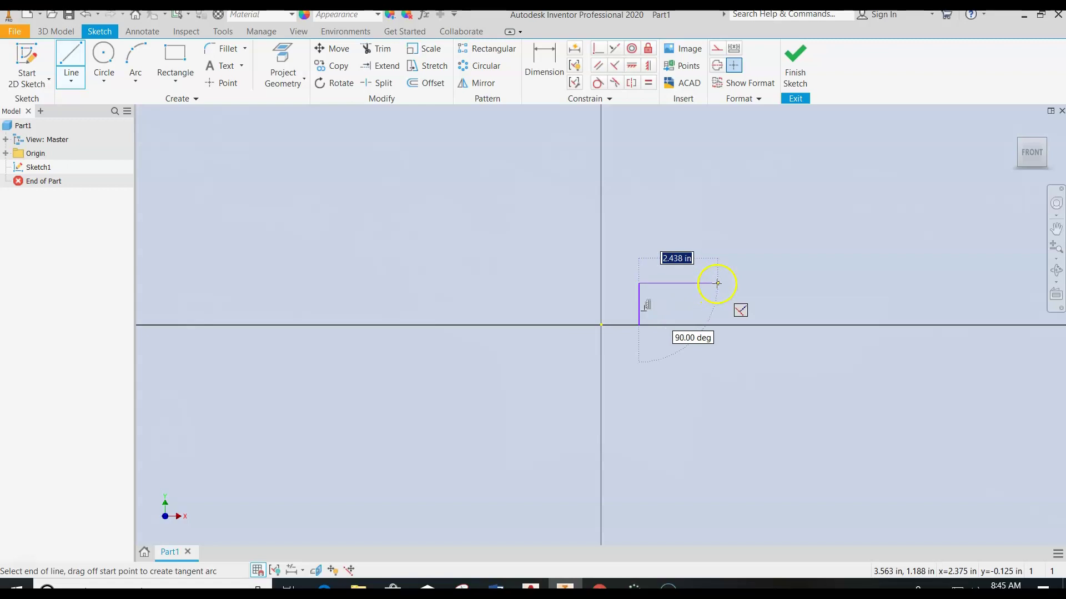
pyautogui.click(714, 284)
pyautogui.scroll(2, 716, 157)
pyautogui.press('F2')
pyautogui.moveTo(598, 217); pyautogui.dragTo(333, 341)
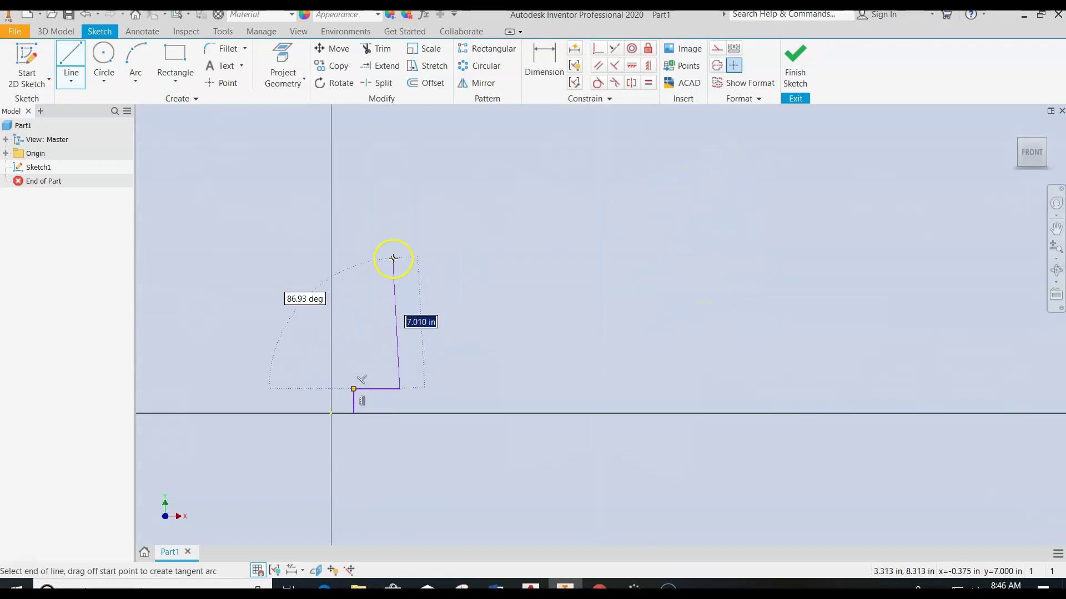
pyautogui.click(400, 255)
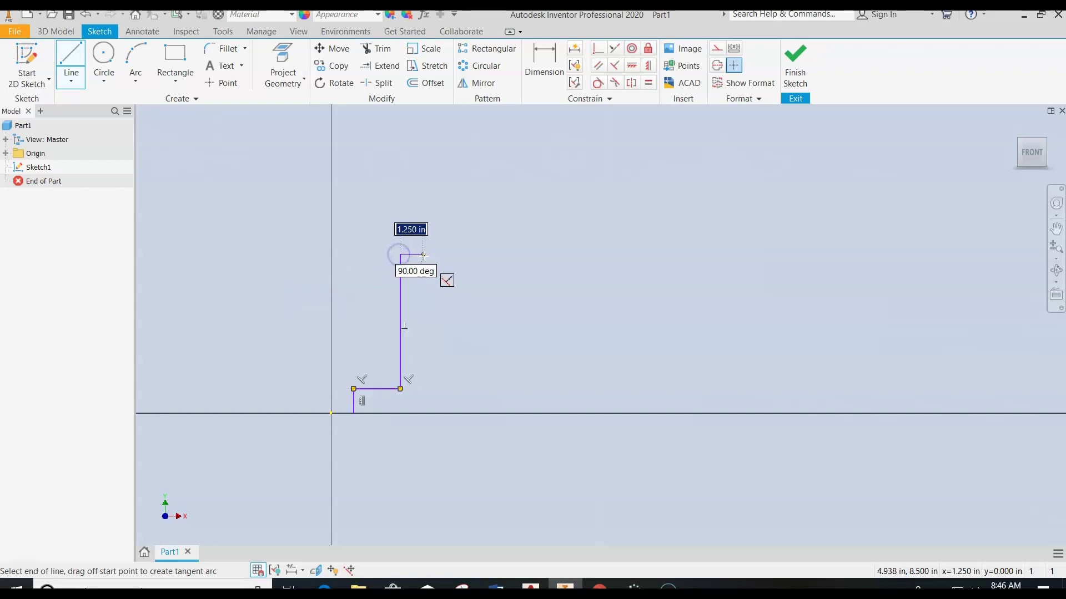
pyautogui.click(423, 255)
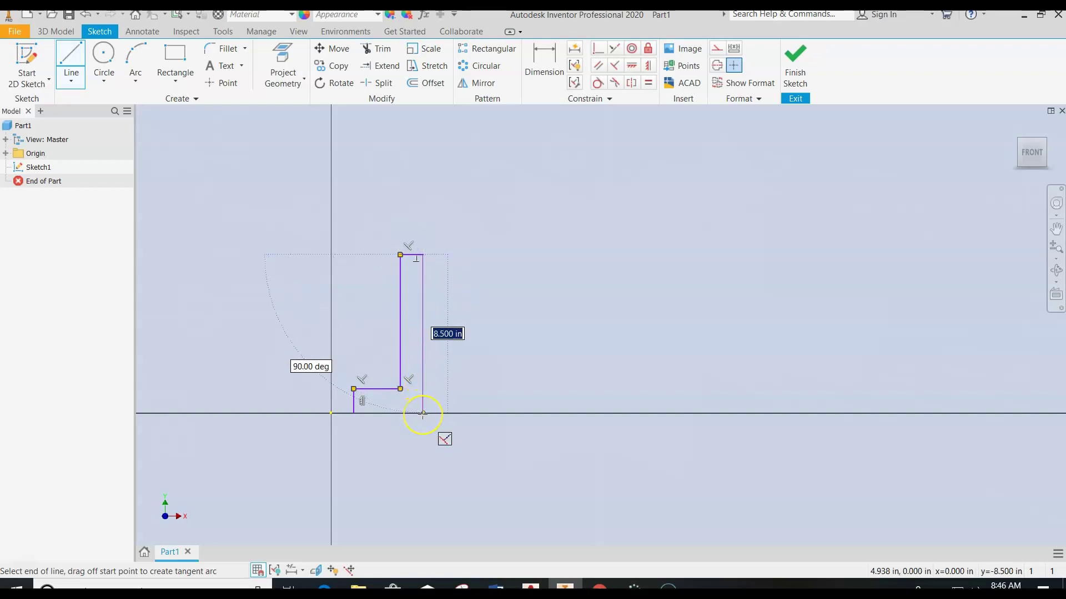
pyautogui.click(422, 413)
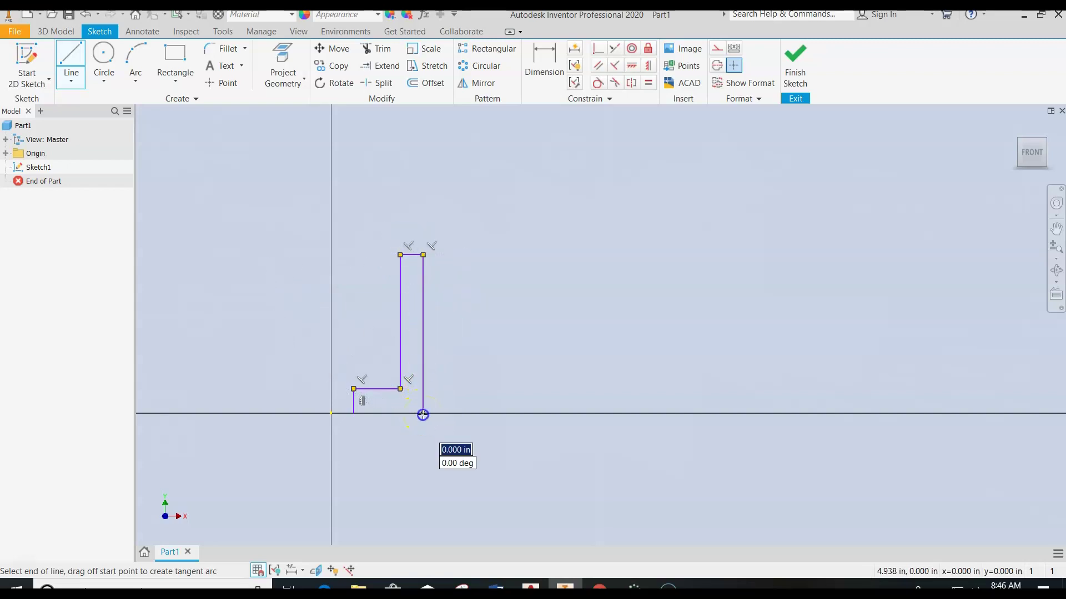
pyautogui.click(354, 413)
# Draw a vertical line from the sketch origin up along the vertical axis, beside the L-shaped profile
pyautogui.scroll(5, 366, 366)
pyautogui.scroll(-2, 399, 385)
pyautogui.moveTo(400, 385); pyautogui.dragTo(403, 388)
pyautogui.click(71, 61)
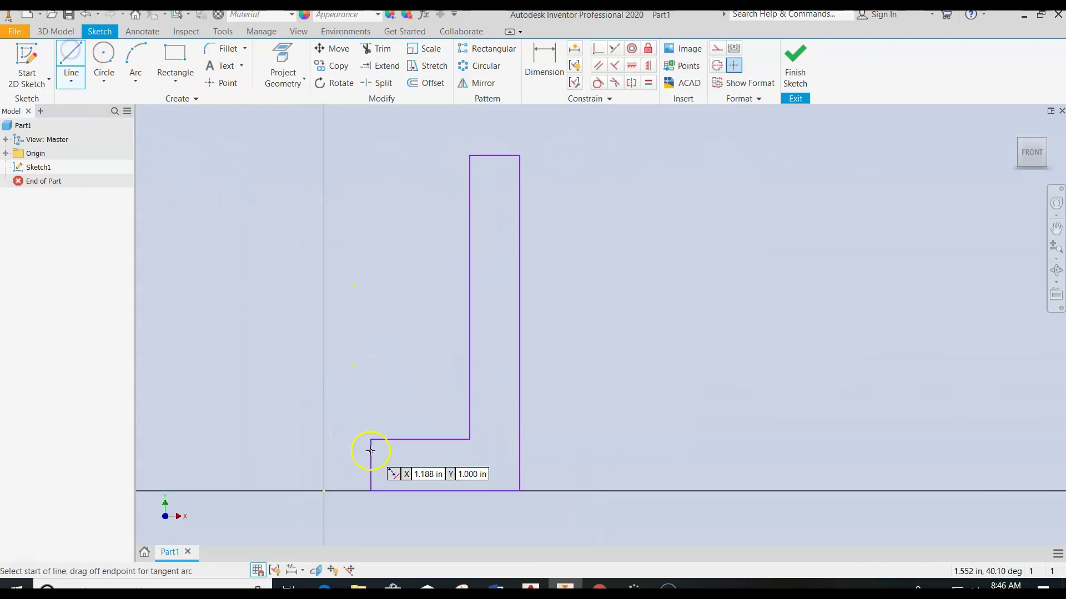
pyautogui.click(323, 490)
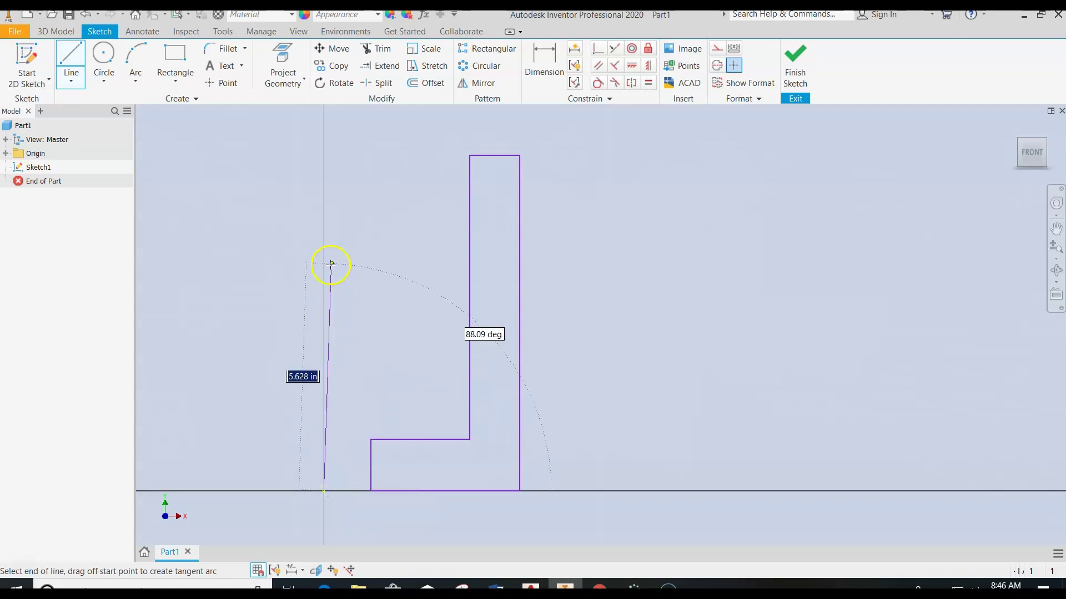
pyautogui.click(324, 250)
pyautogui.press('Escape')
# Dimension the distance from the vertical axis line to the foot's short vertical edge as .88/2 in
pyautogui.click(541, 61)
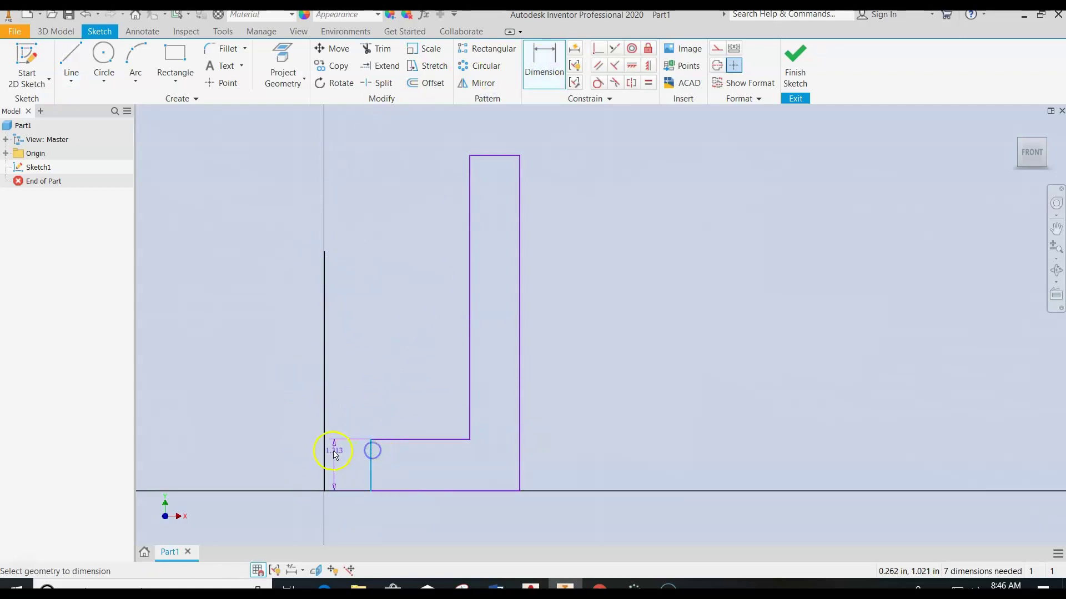
pyautogui.click(325, 453)
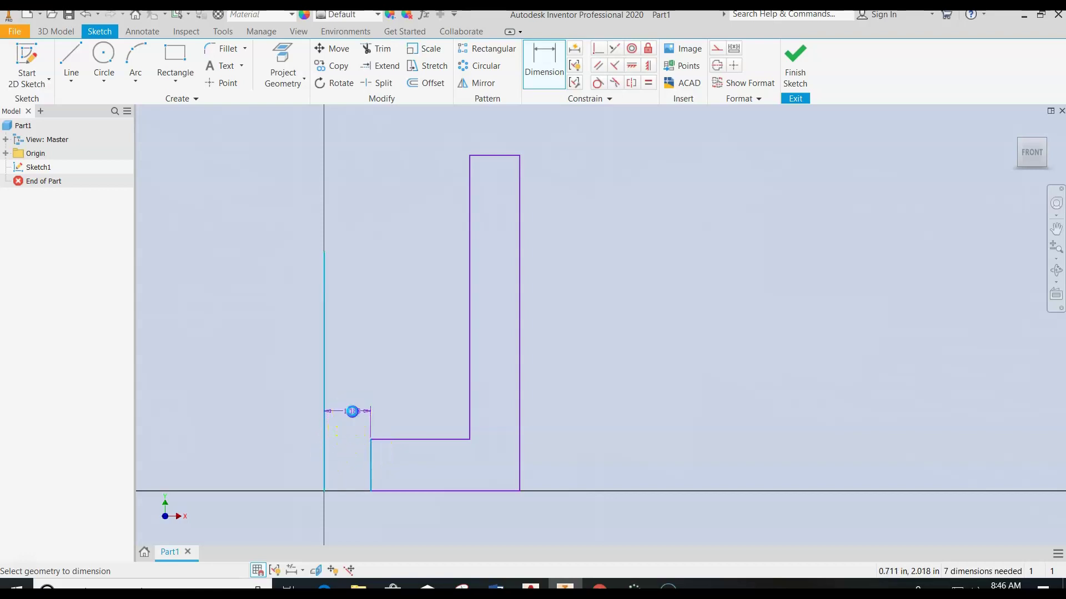
pyautogui.click(352, 411)
pyautogui.write('.88')
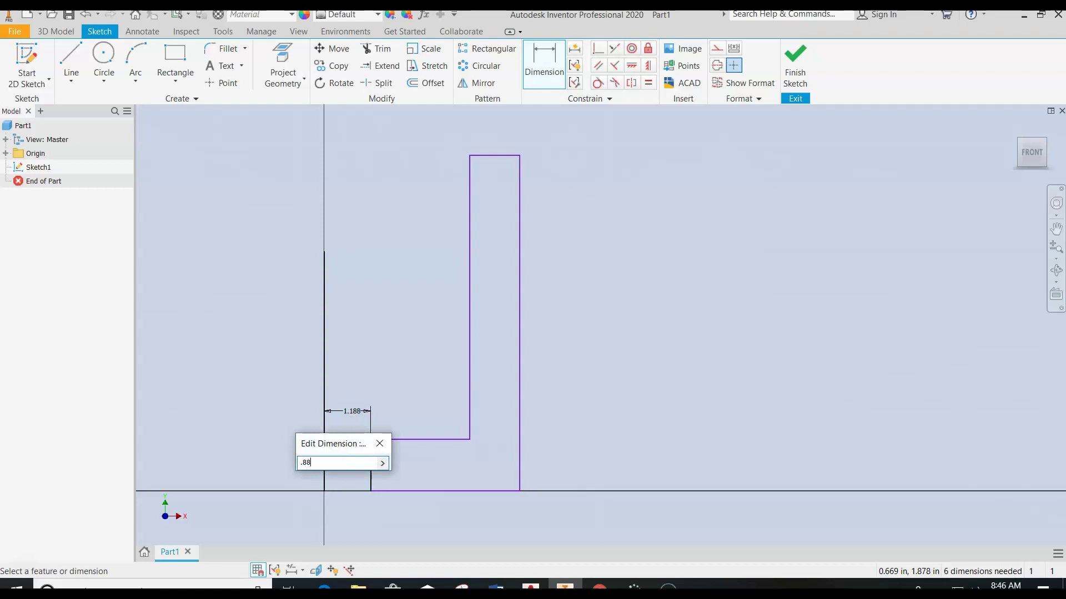
pyautogui.write('/2')
pyautogui.press('Return')
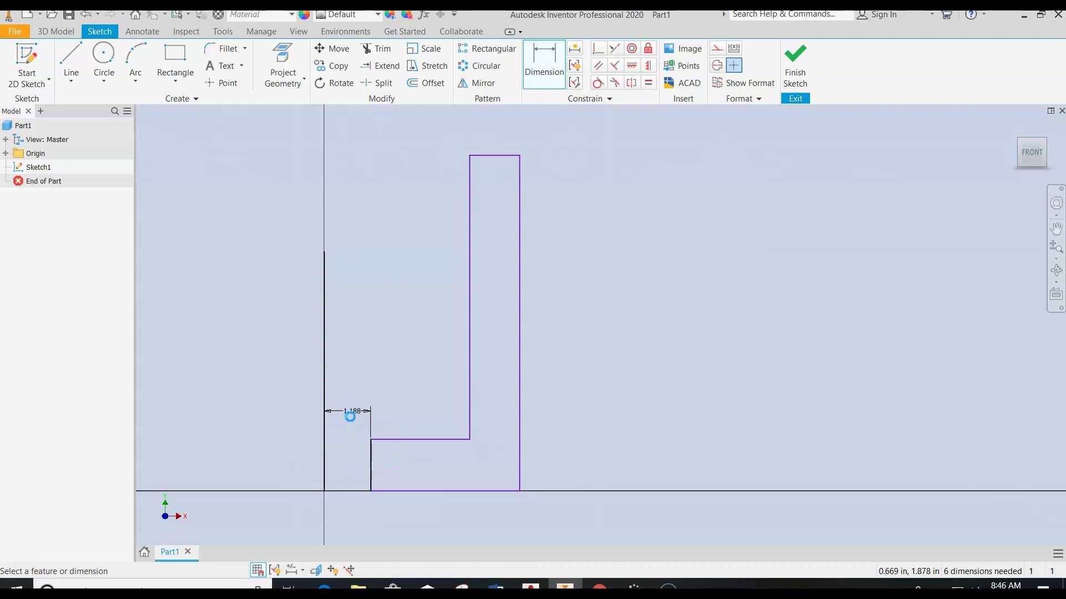
# Dimension the top edge of the profile's tall wall to a width of .25 in
pyautogui.scroll(-5, 361, 487)
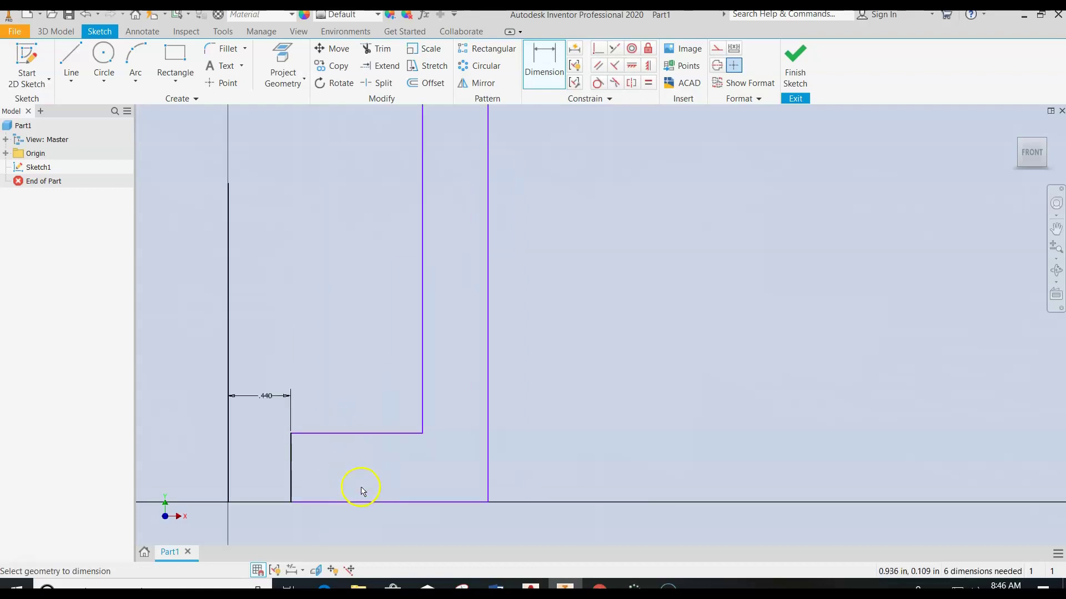
pyautogui.scroll(2, 413, 422)
pyautogui.click(437, 207)
pyautogui.click(437, 178)
pyautogui.write('.25')
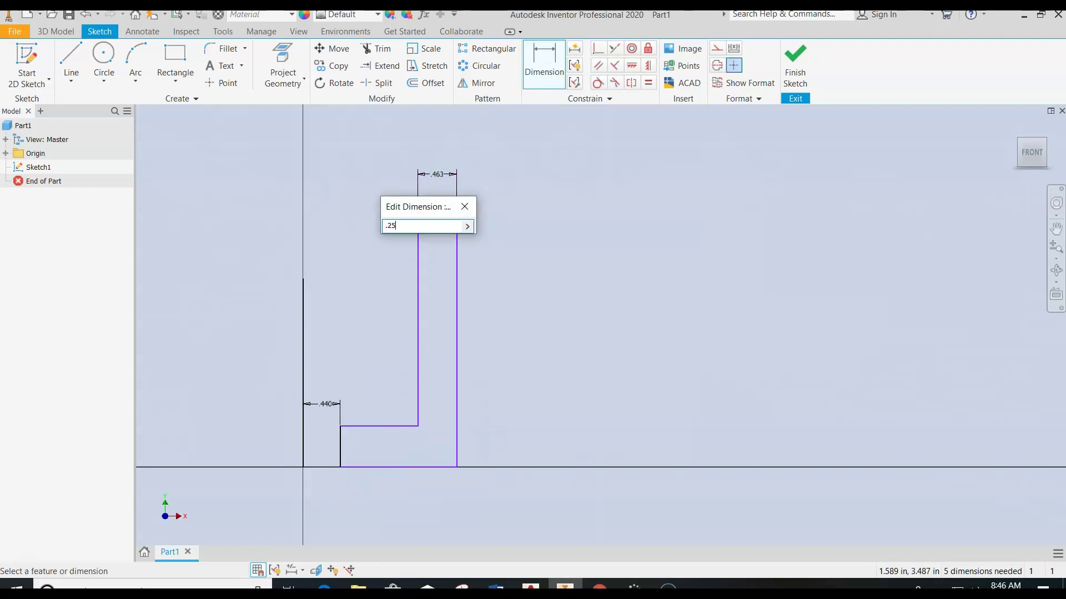
pyautogui.press('Return')
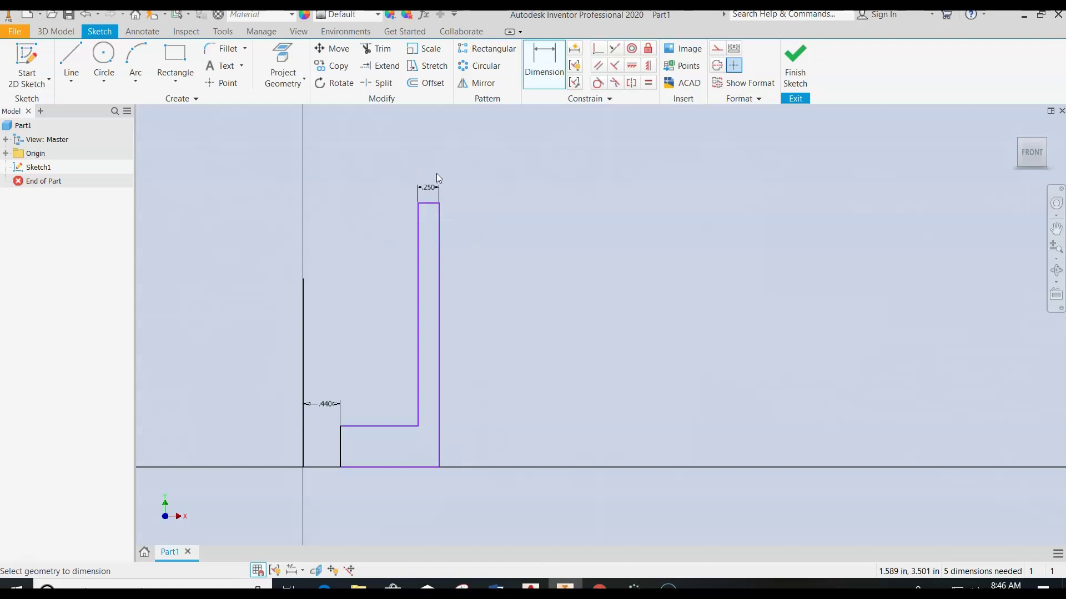
# Dimension the distance from the vertical axis line to the wall's inner vertical edge as 1.88/2 in
pyautogui.click(418, 234)
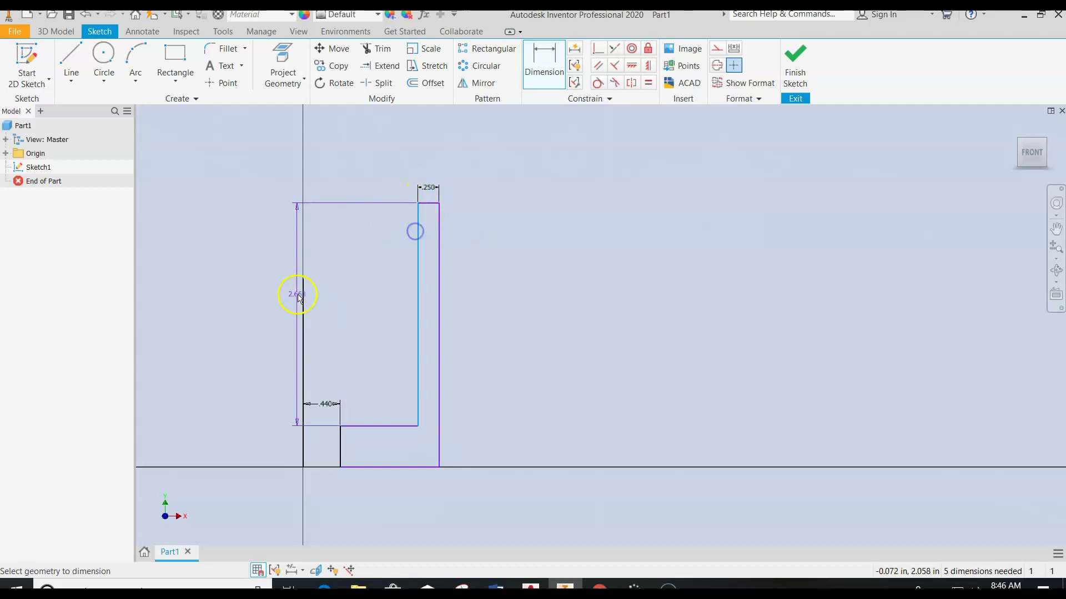
pyautogui.click(303, 294)
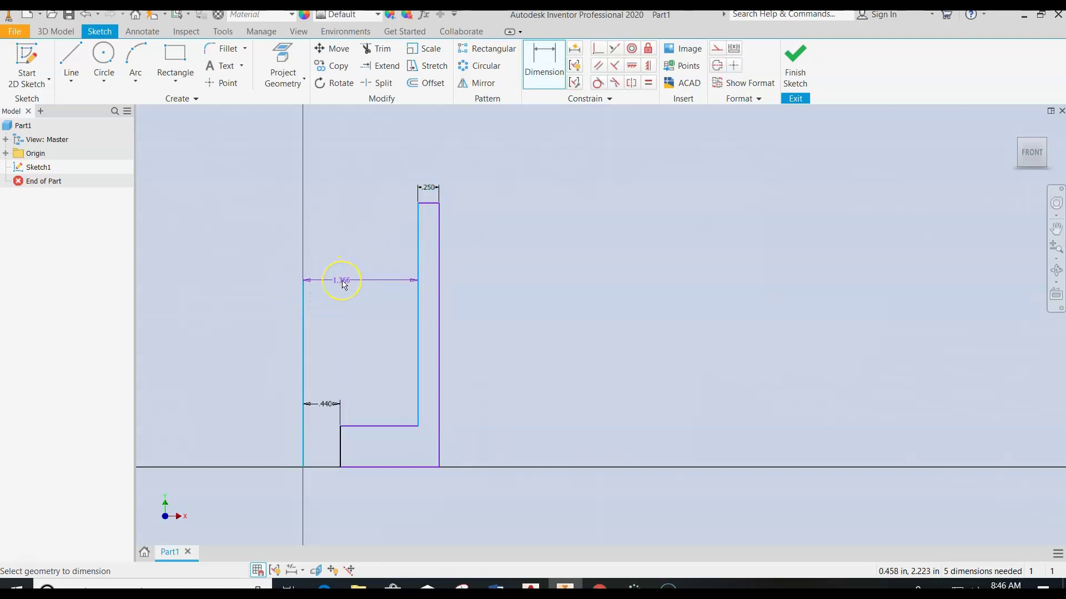
pyautogui.click(342, 282)
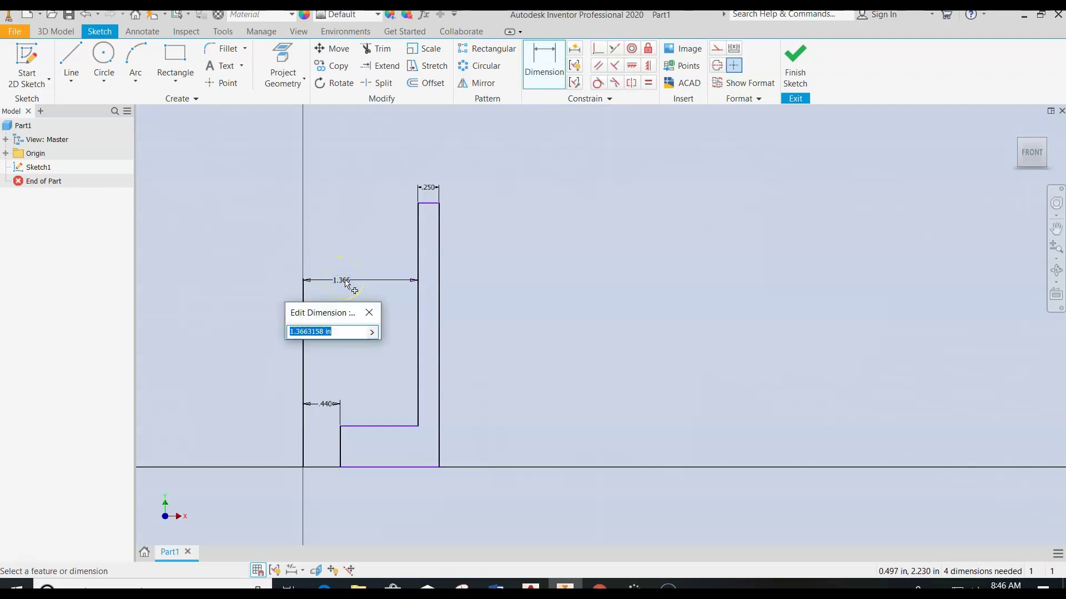
pyautogui.write('1.88/2')
pyautogui.press('Return')
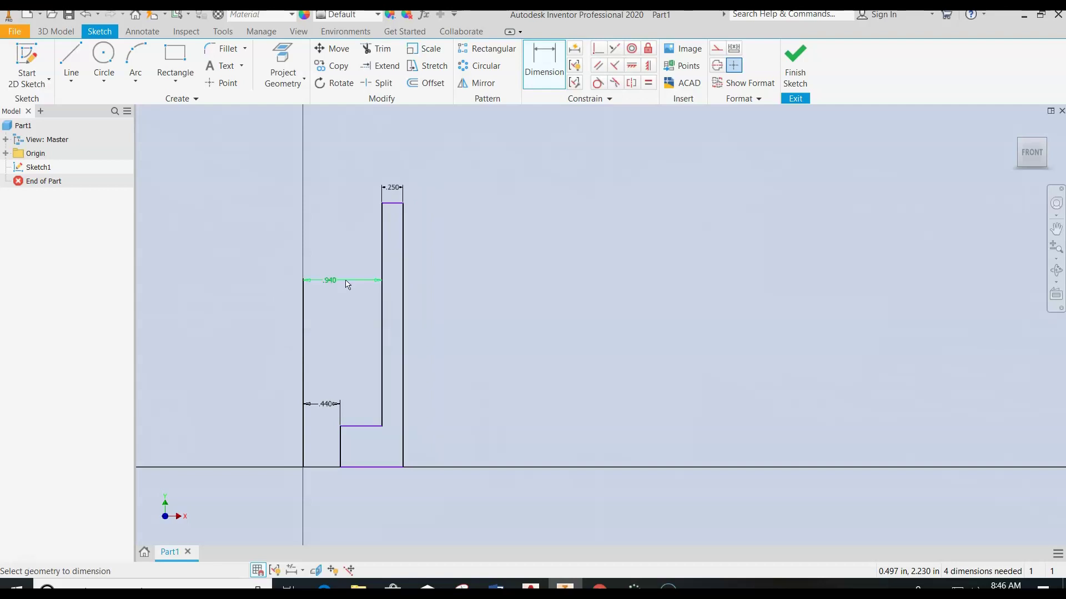
# Dimension the profile's long outer vertical edge to a height of 3 in
pyautogui.click(305, 287)
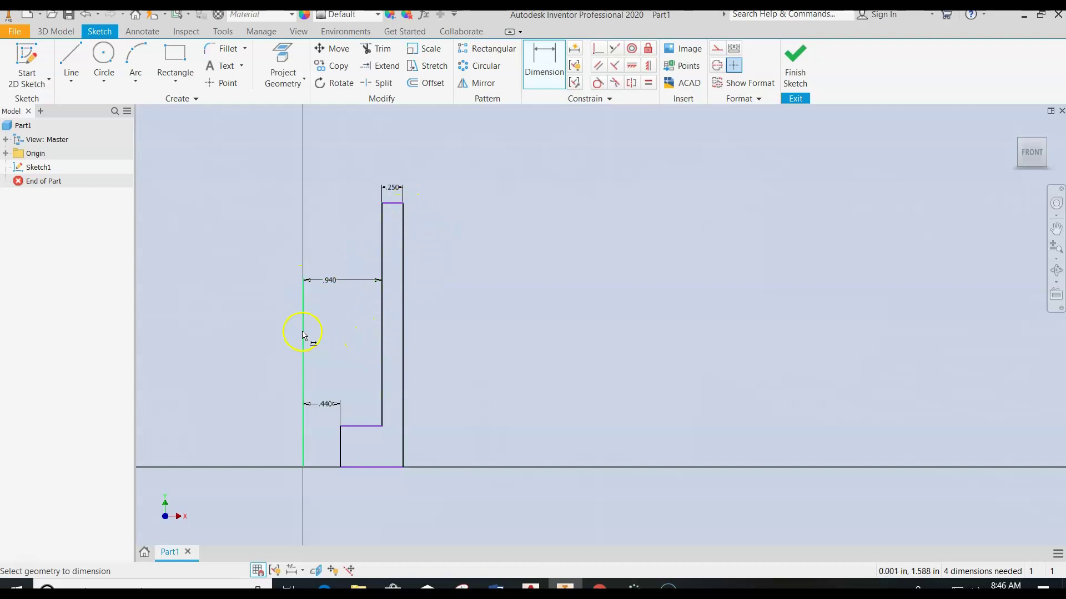
pyautogui.click(543, 61)
pyautogui.click(403, 268)
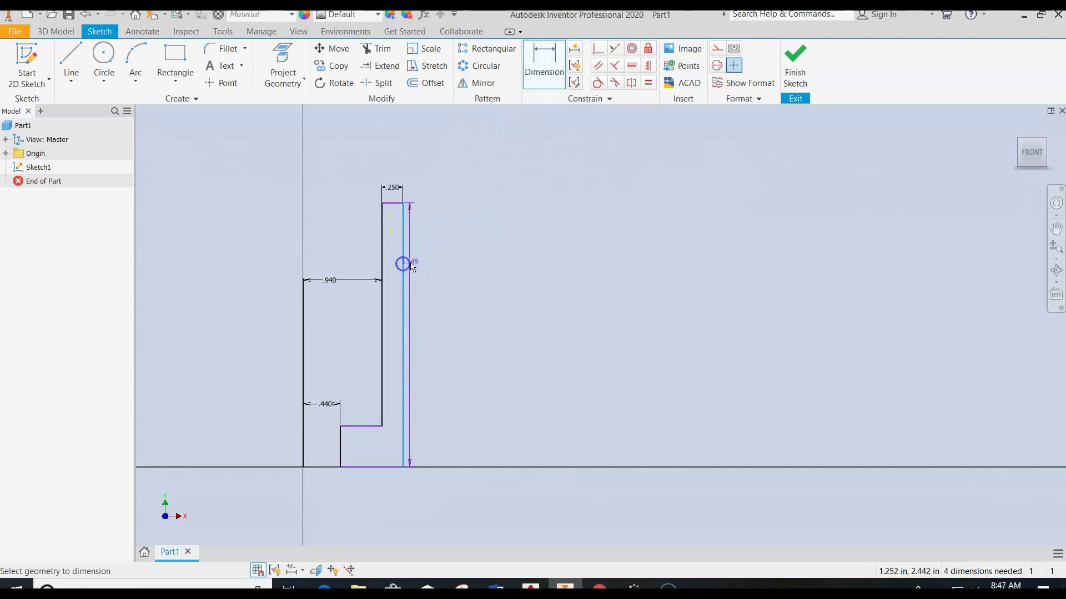
pyautogui.click(447, 266)
pyautogui.write('3')
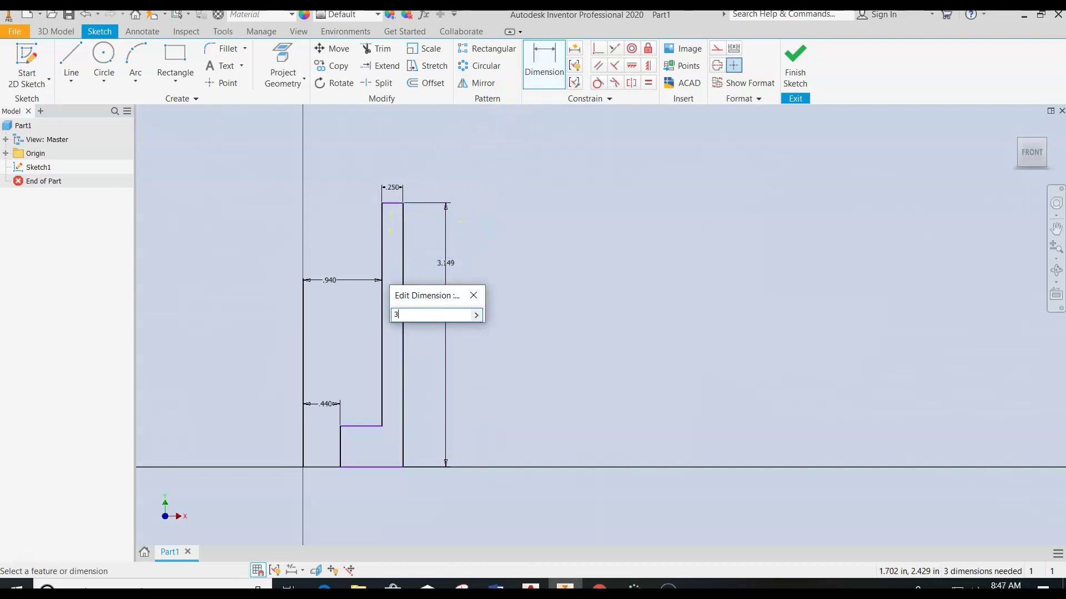
pyautogui.click(460, 261)
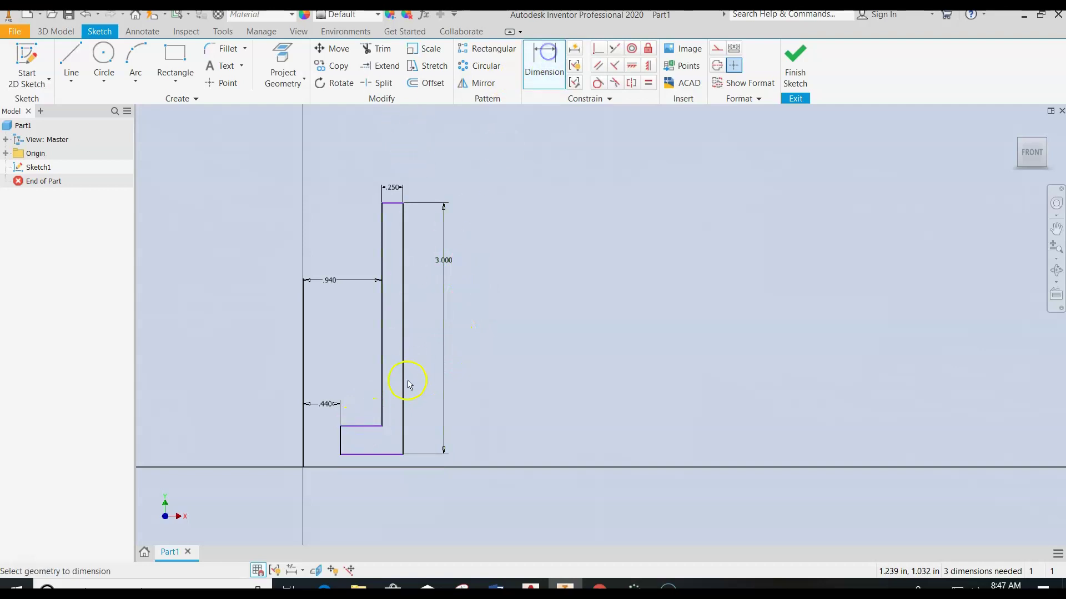
# Dimension the foot's short vertical edge to a height of .375 in
pyautogui.click(341, 450)
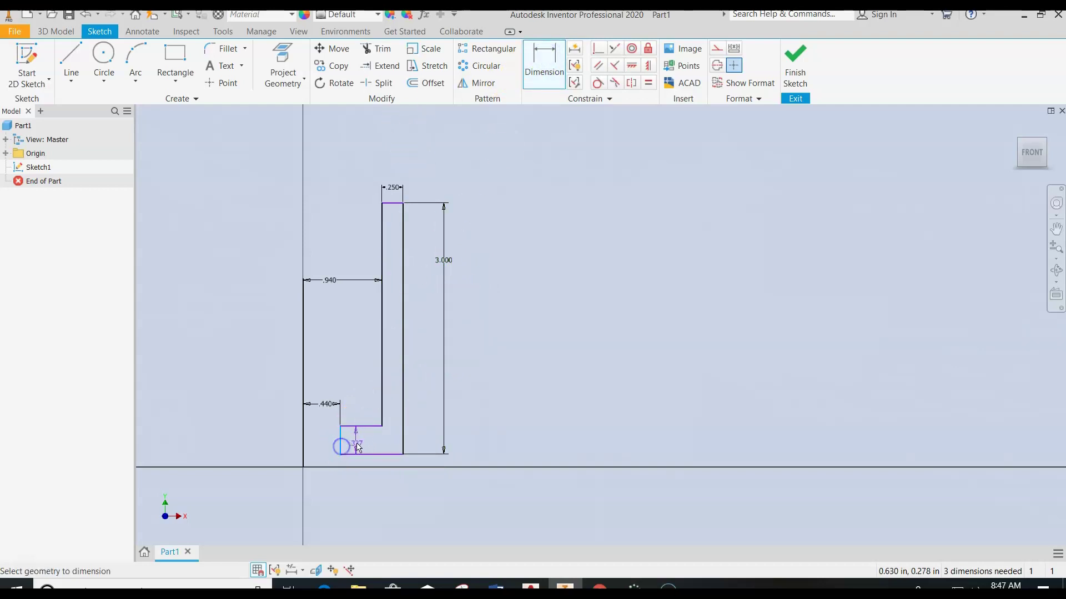
pyautogui.click(357, 441)
pyautogui.write('.375')
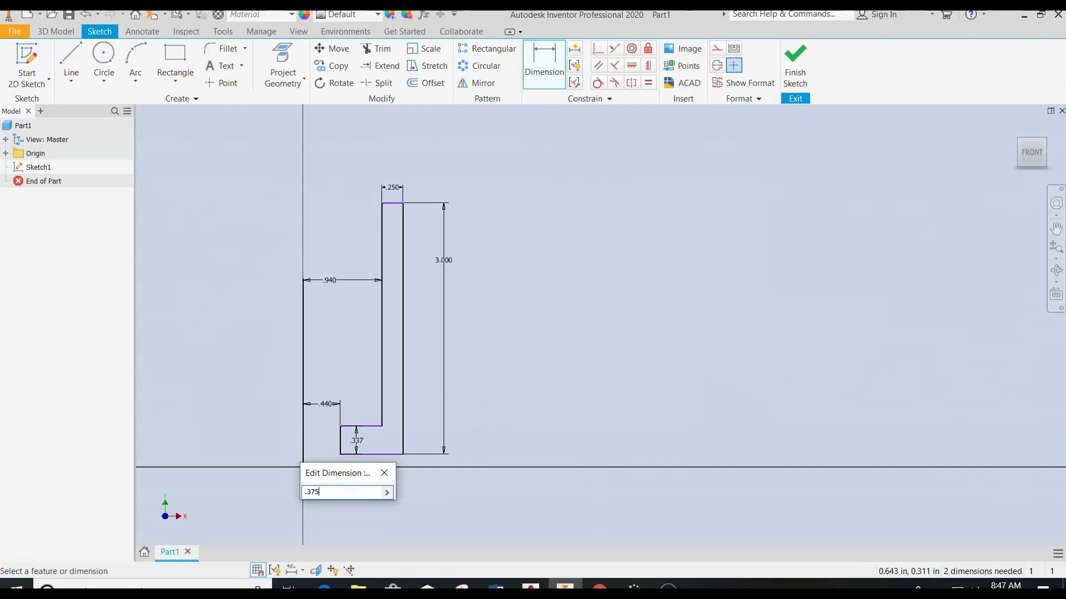
pyautogui.press('Return')
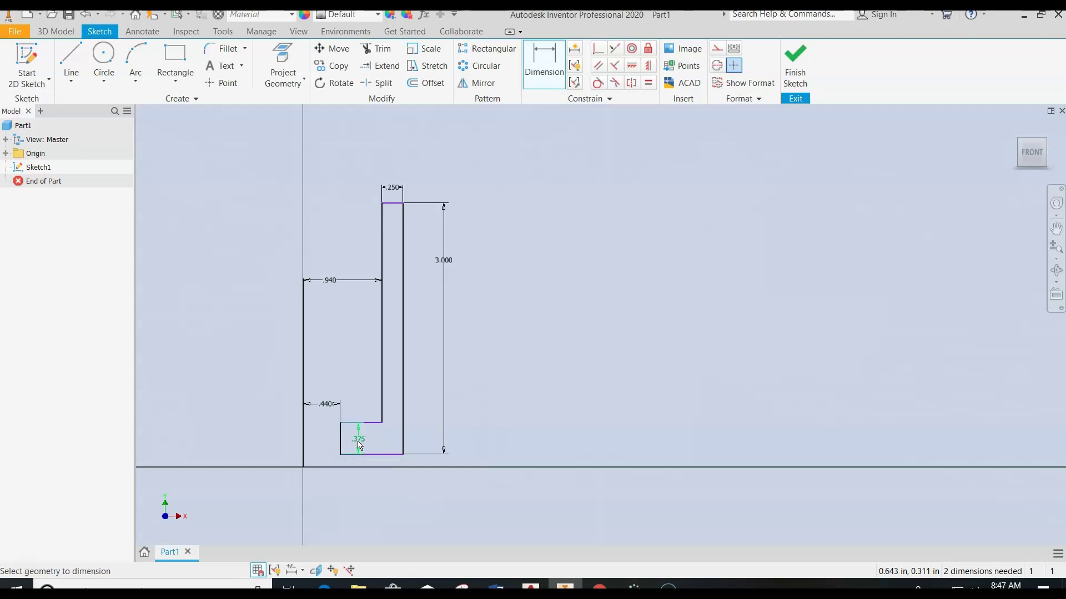
# Dimension the vertical offset between the profile's bottom edge and the sketch origin as 0 in
pyautogui.click(352, 455)
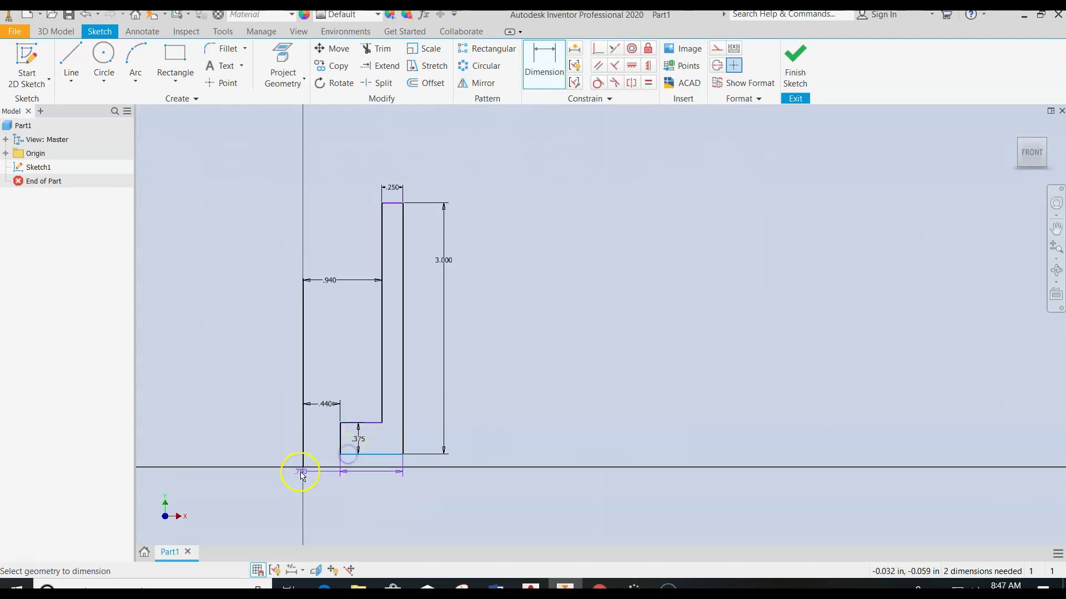
pyautogui.click(303, 467)
pyautogui.click(330, 464)
pyautogui.write('0')
pyautogui.press('Return')
pyautogui.click(409, 474)
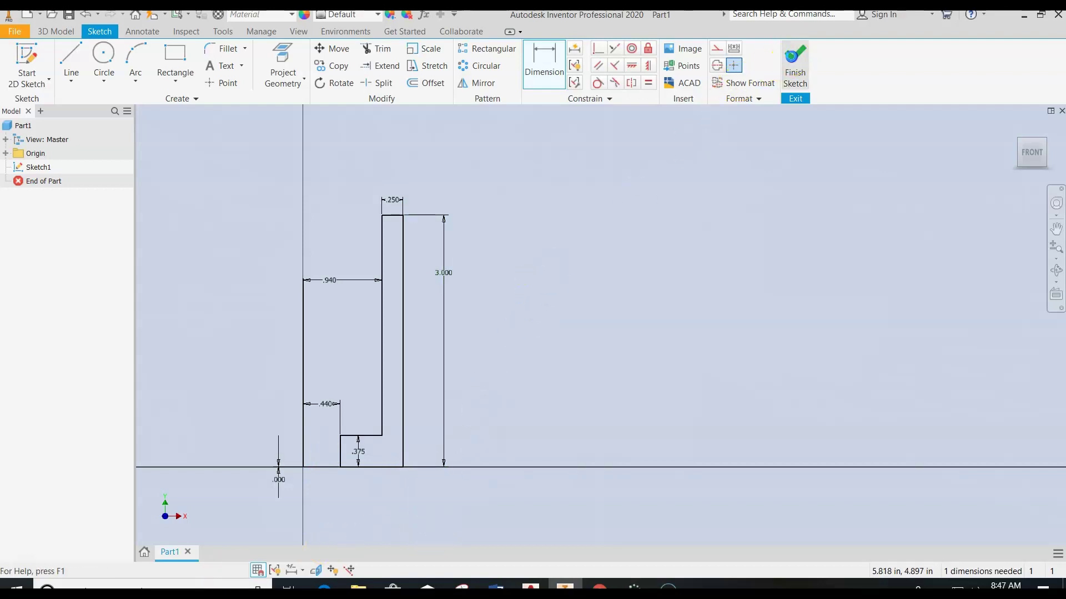
# Finish the sketch and revolve the L-shaped profile a full 360 degrees around the vertical axis line
pyautogui.click(794, 61)
pyautogui.click(95, 59)
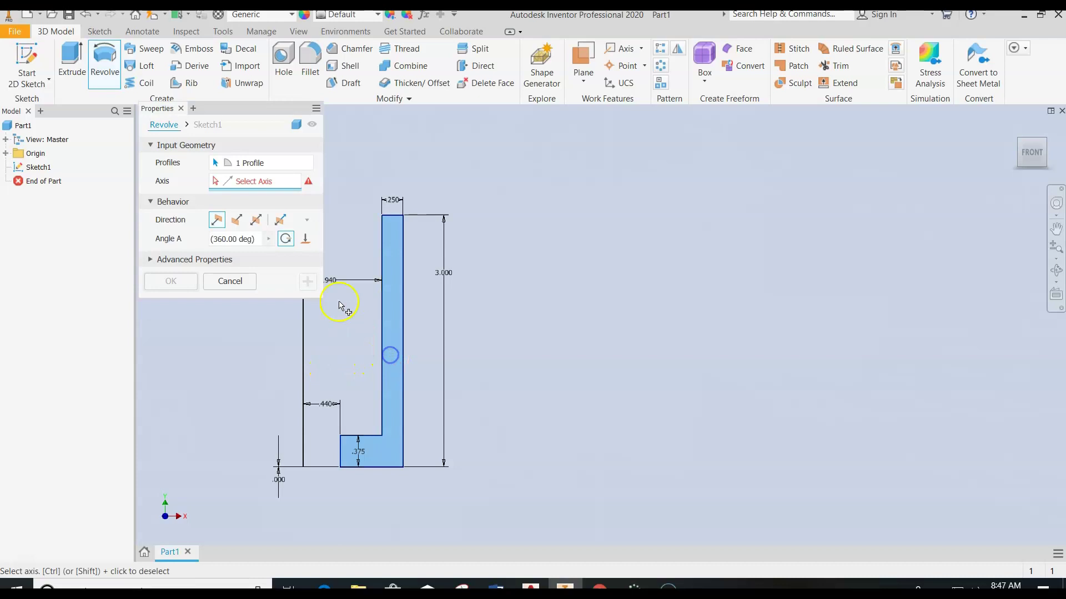
pyautogui.click(232, 181)
pyautogui.click(304, 363)
pyautogui.click(176, 280)
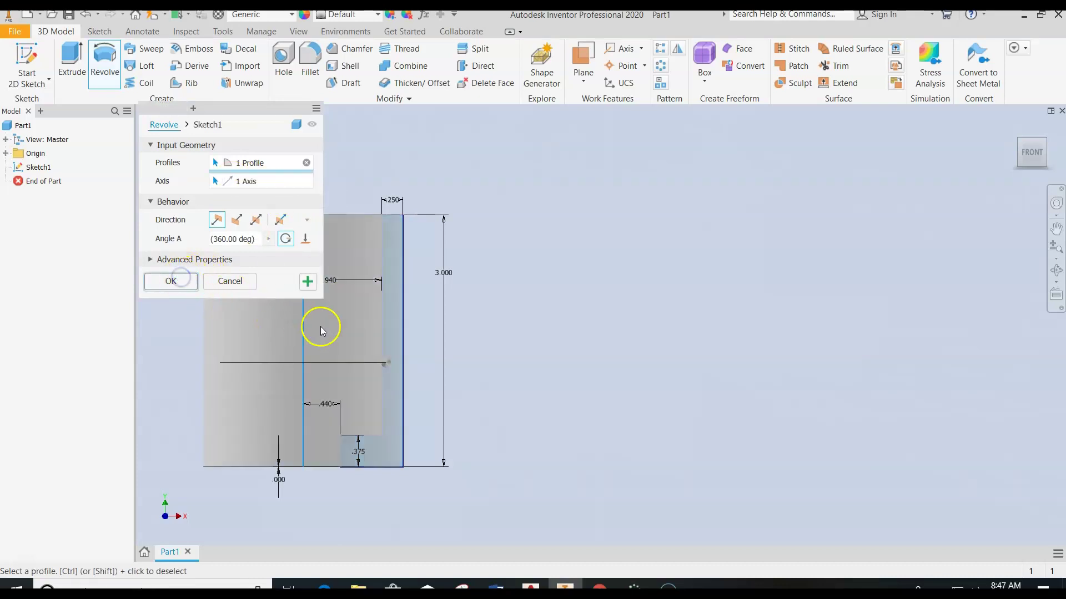
# Make the YZ and XY origin planes of the revolved cylinder visible
pyautogui.click(1028, 148)
pyautogui.keyDown('shift'); pyautogui.moveTo(998, 213); pyautogui.dragTo(954, 198, button='middle'); pyautogui.keyUp('shift')
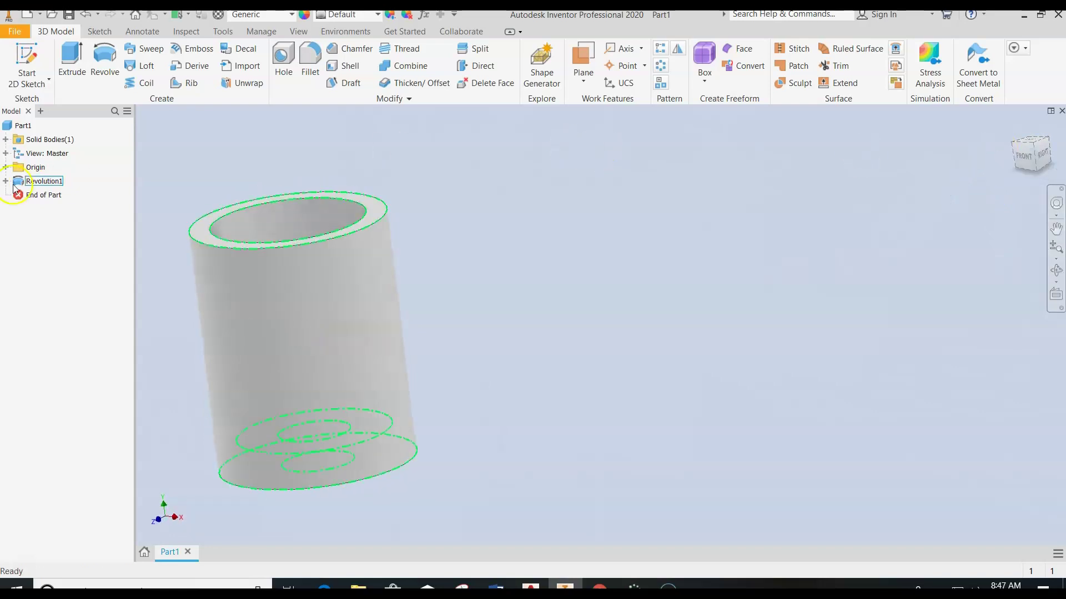
pyautogui.click(6, 167)
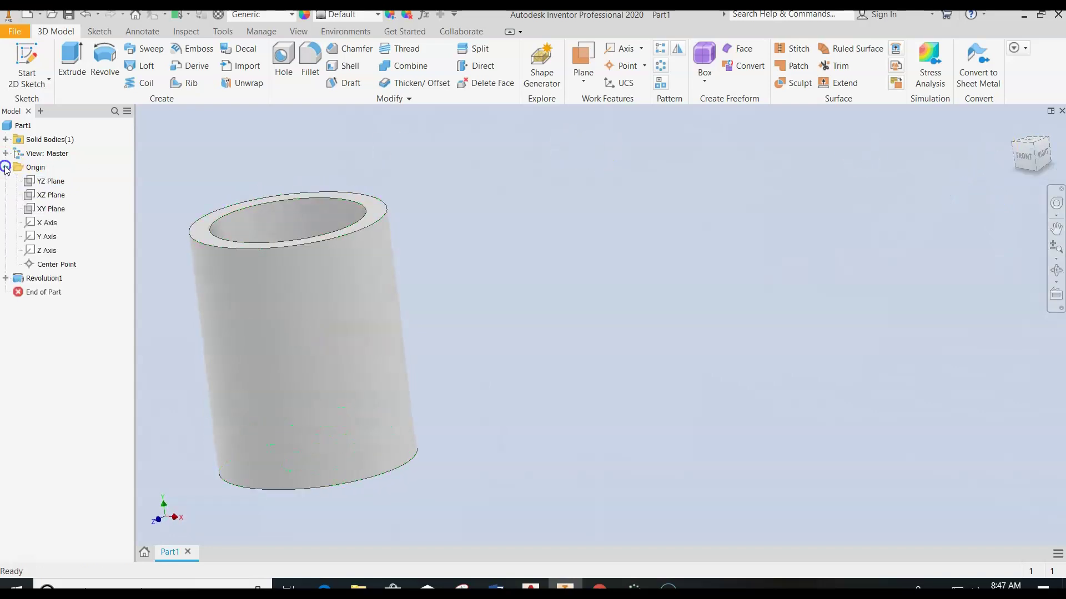
pyautogui.click(49, 182)
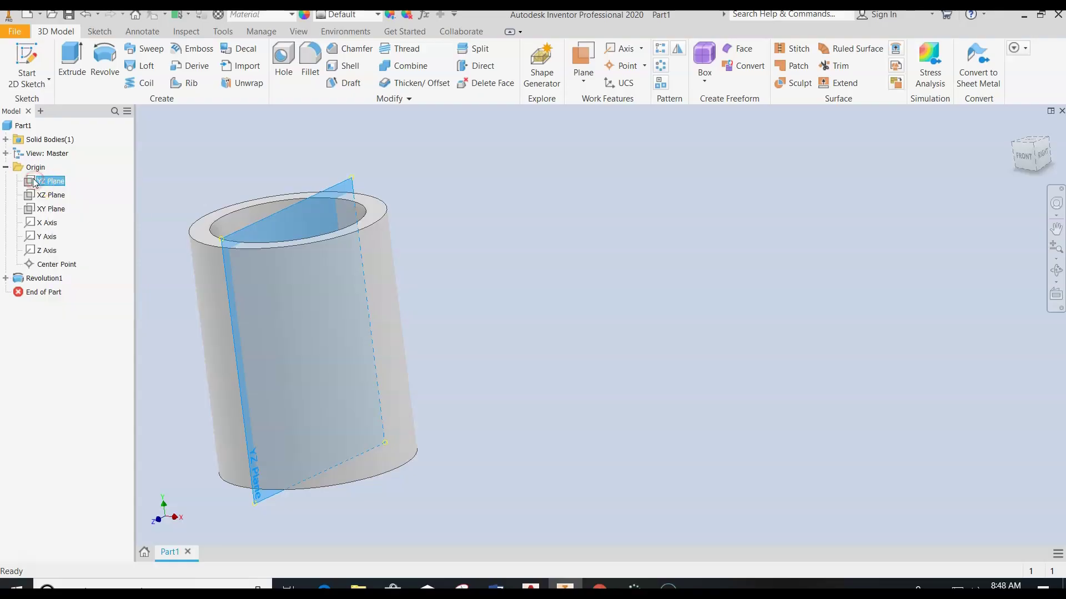
pyautogui.rightClick(39, 183)
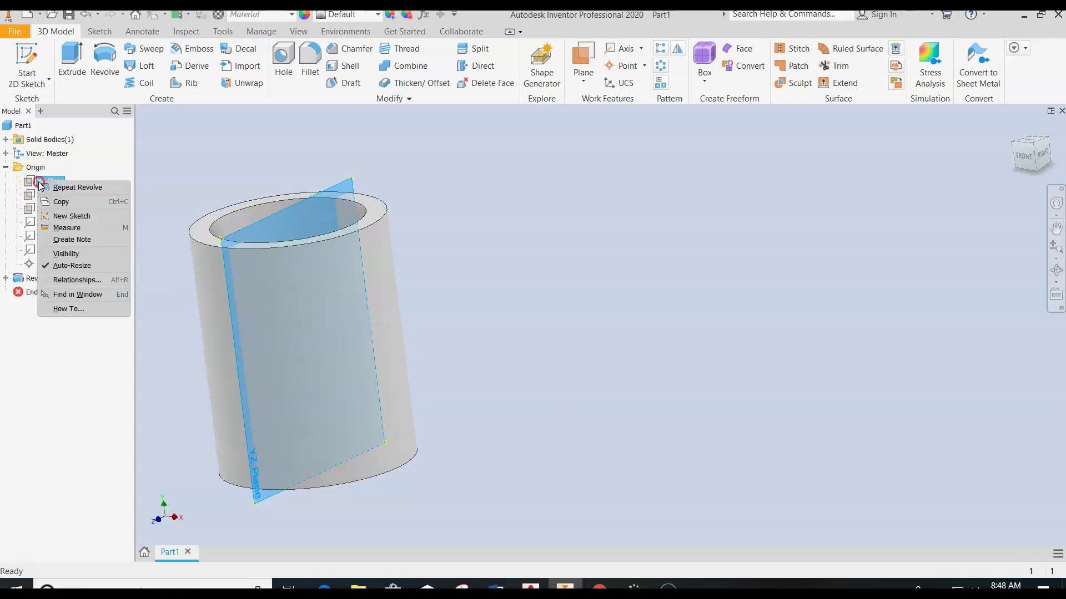
pyautogui.click(67, 255)
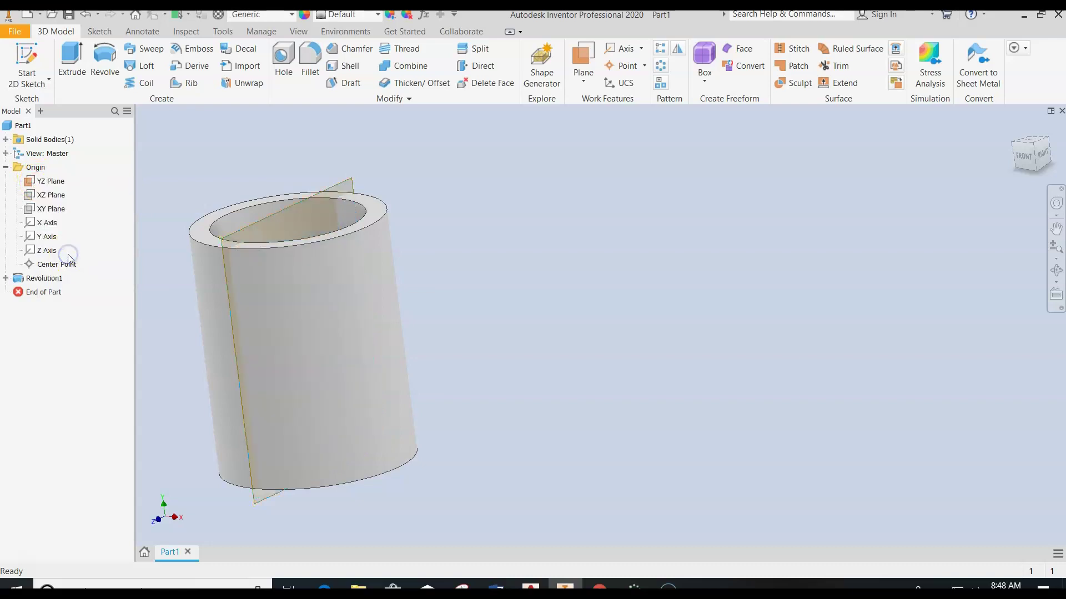
pyautogui.rightClick(46, 215)
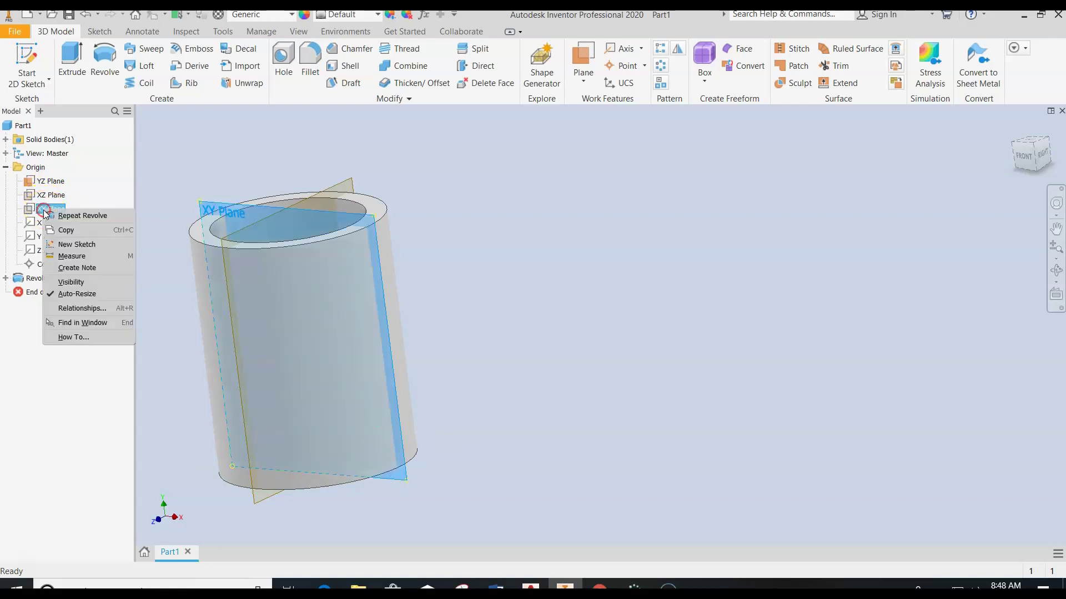
pyautogui.click(77, 283)
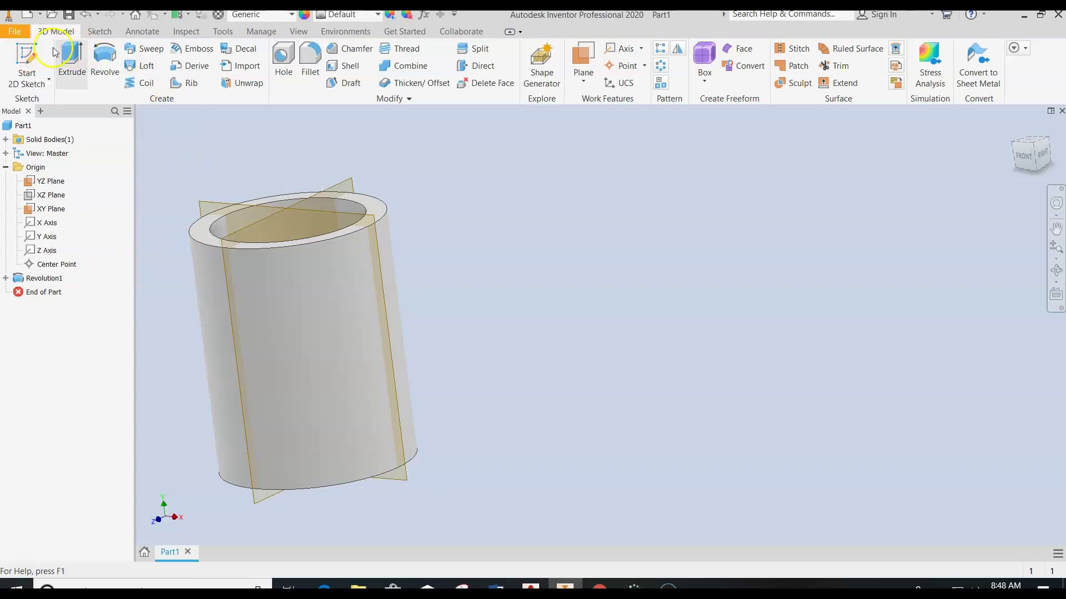
# Start a 2D sketch on the XY plane and slice the graphics to expose the cylinder's cross-section
pyautogui.click(27, 50)
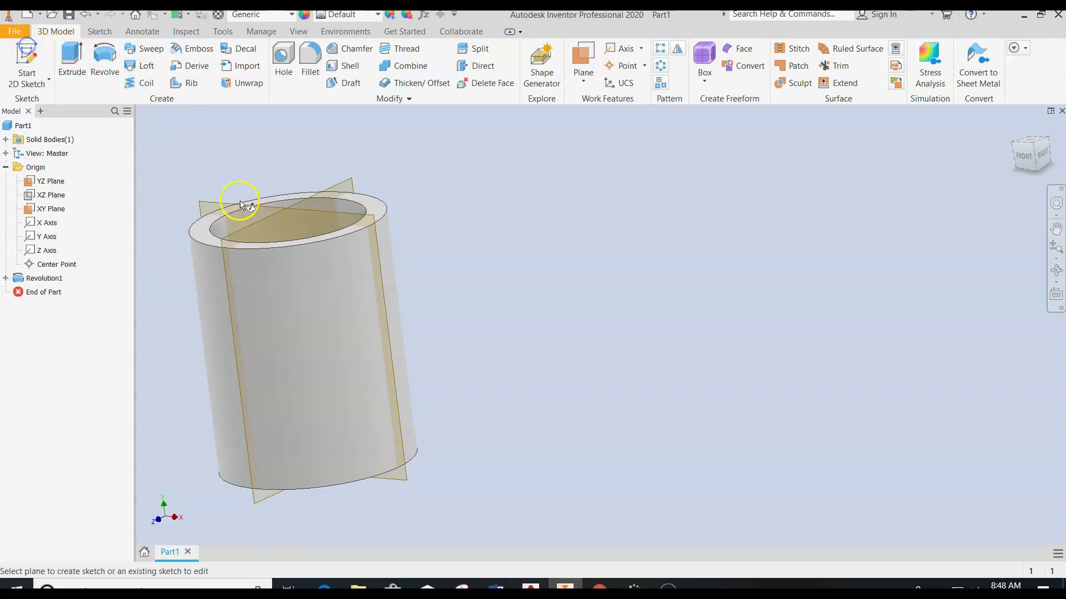
pyautogui.click(301, 211)
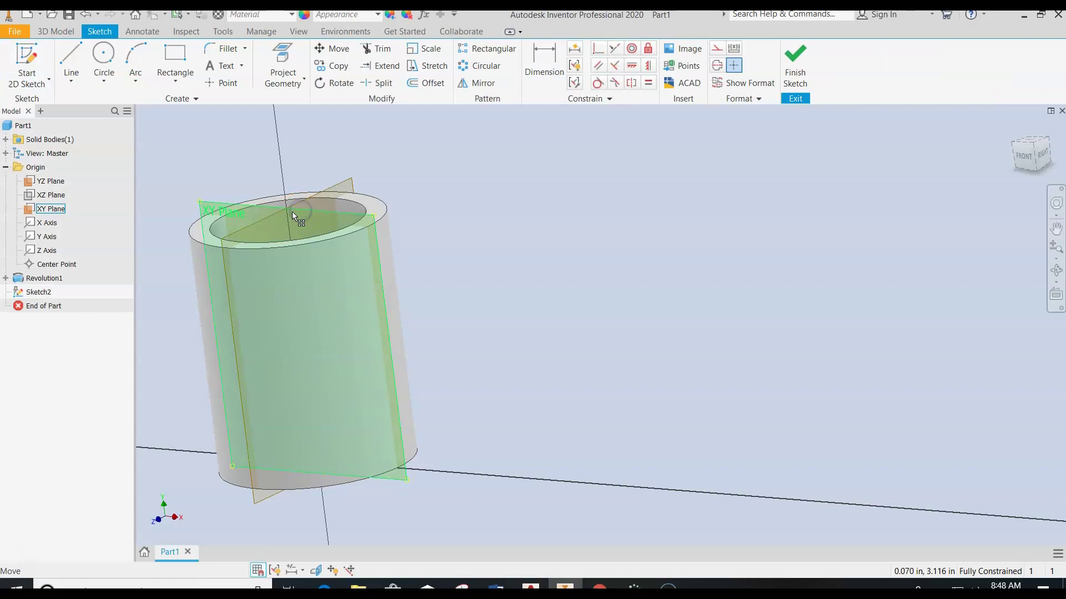
pyautogui.scroll(5, 289, 225)
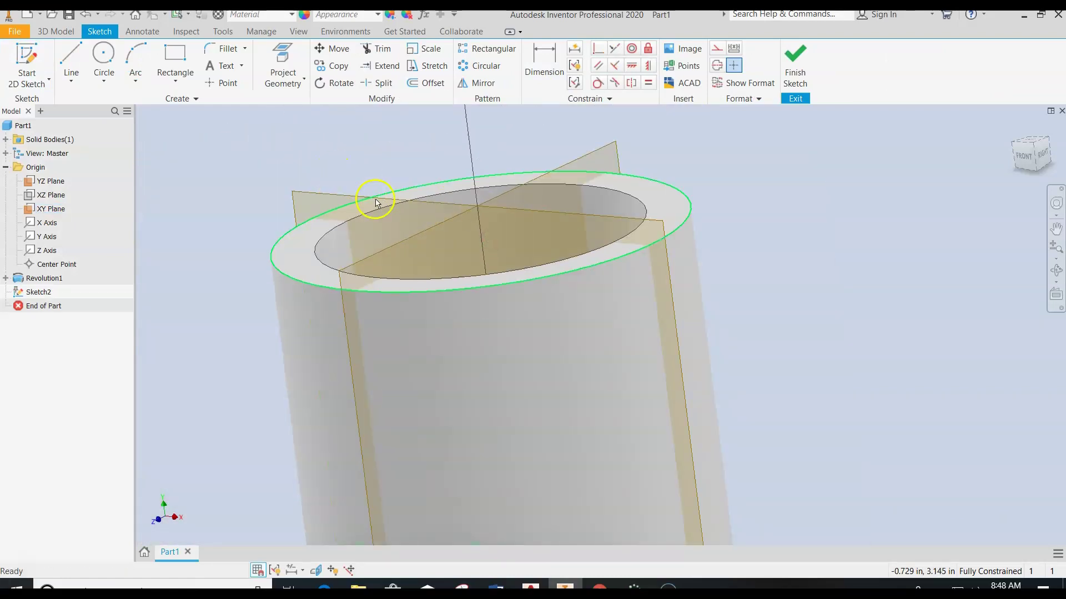
pyautogui.click(314, 198)
pyautogui.rightClick(314, 198)
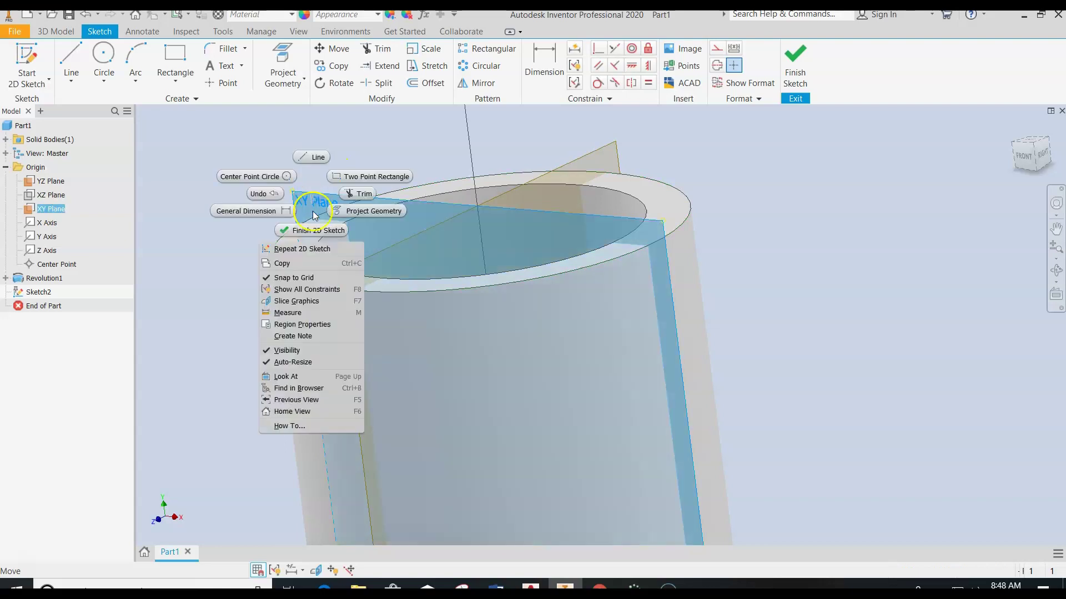
pyautogui.click(304, 301)
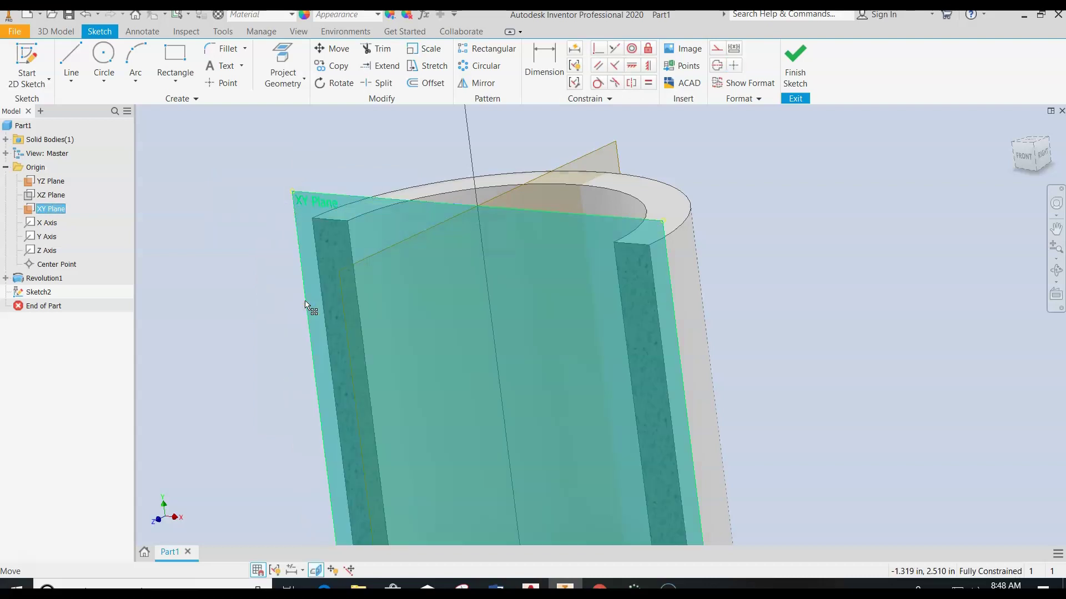
pyautogui.click(1020, 156)
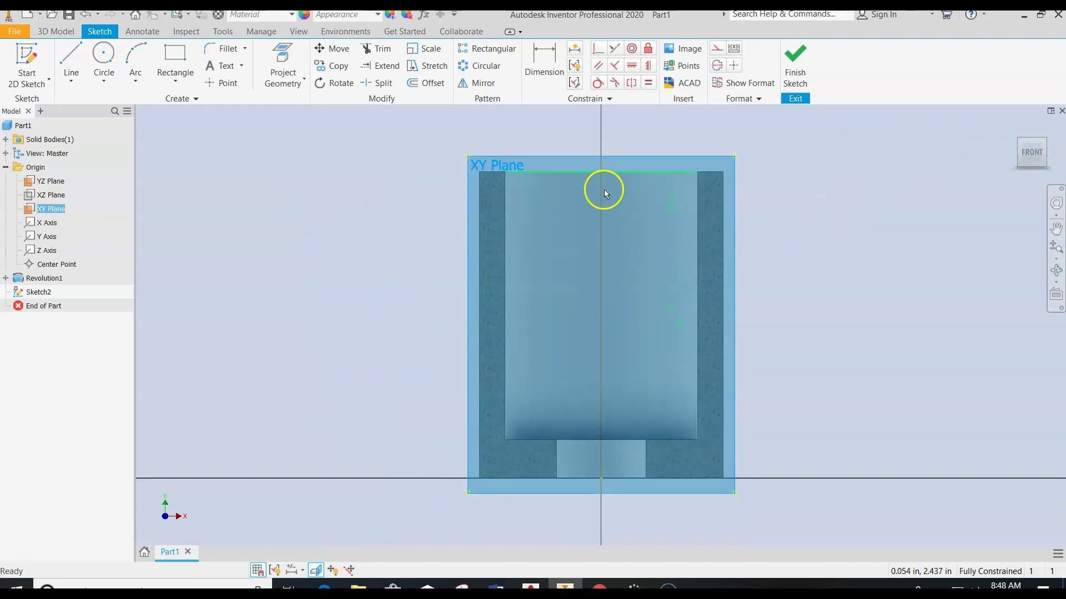
# Draw a .5 in diameter circle centred on the vertical axis in the upper half of the bore
pyautogui.click(104, 54)
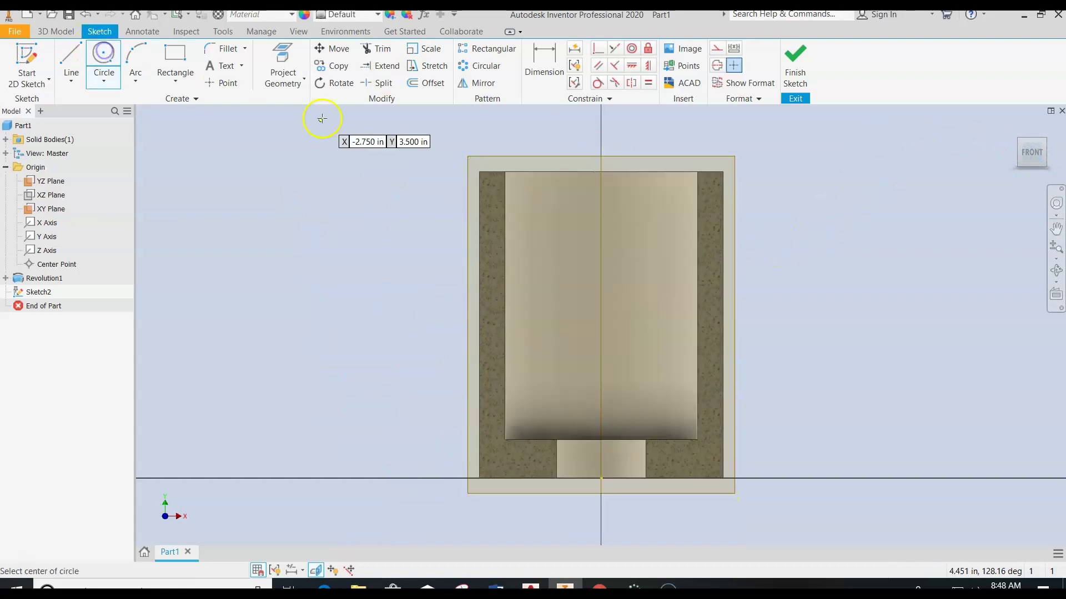
pyautogui.click(601, 279)
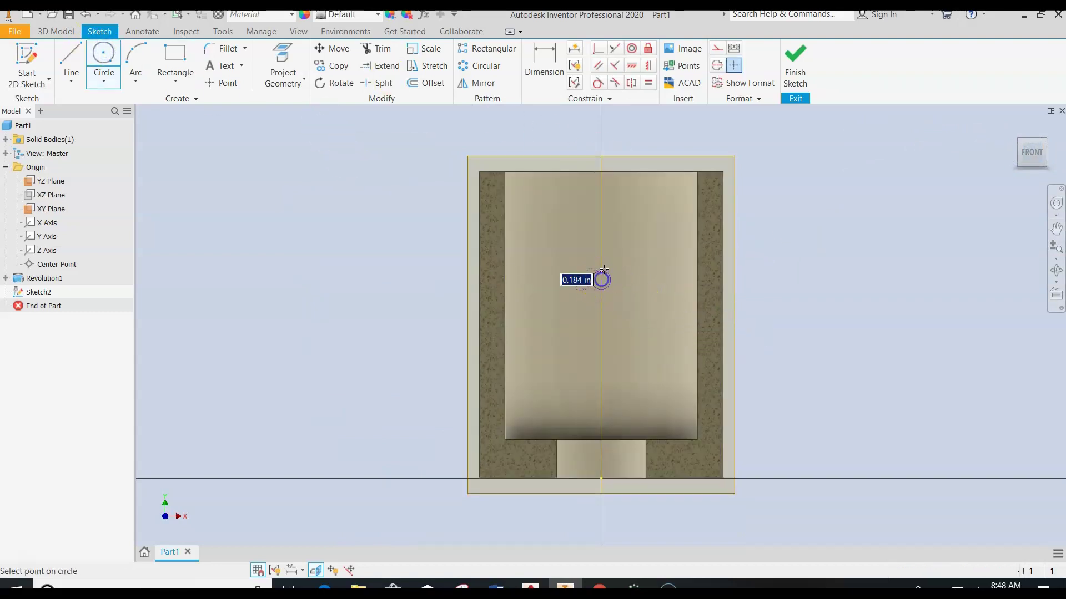
pyautogui.click(590, 223)
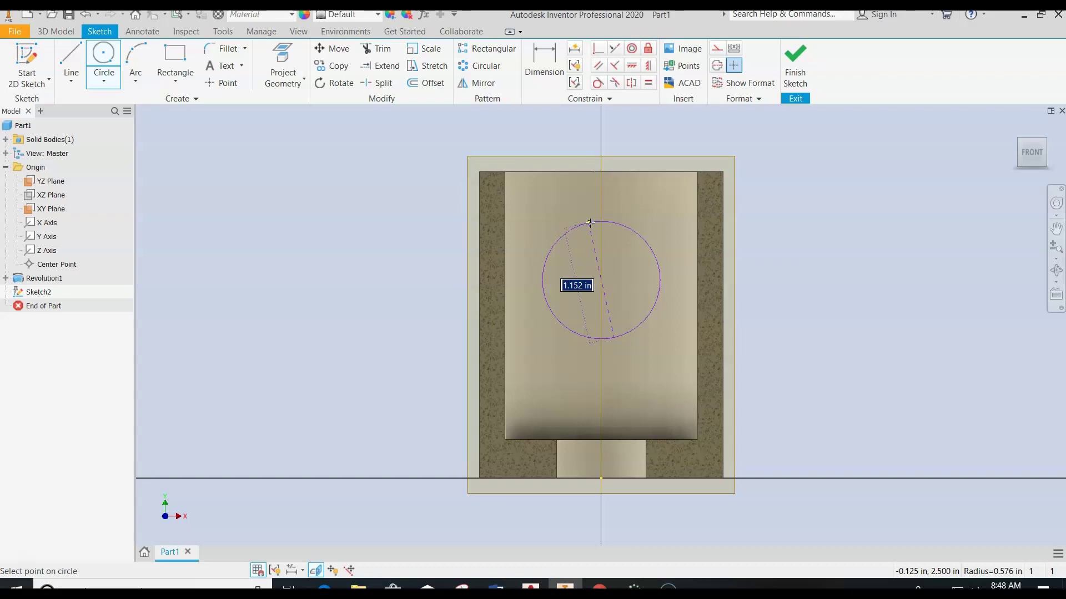
pyautogui.write('.5')
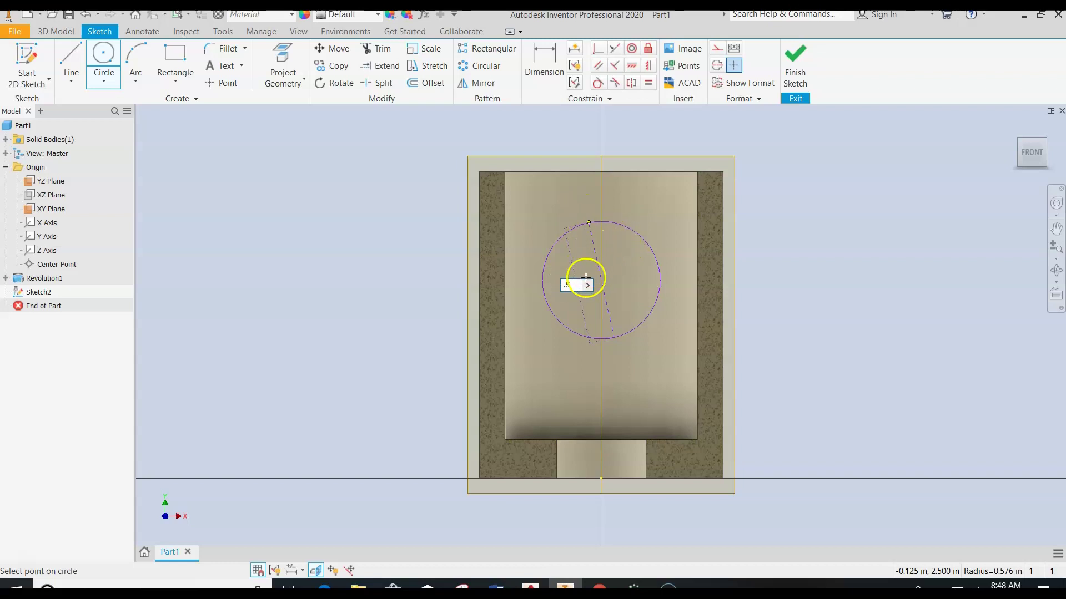
pyautogui.press('Return')
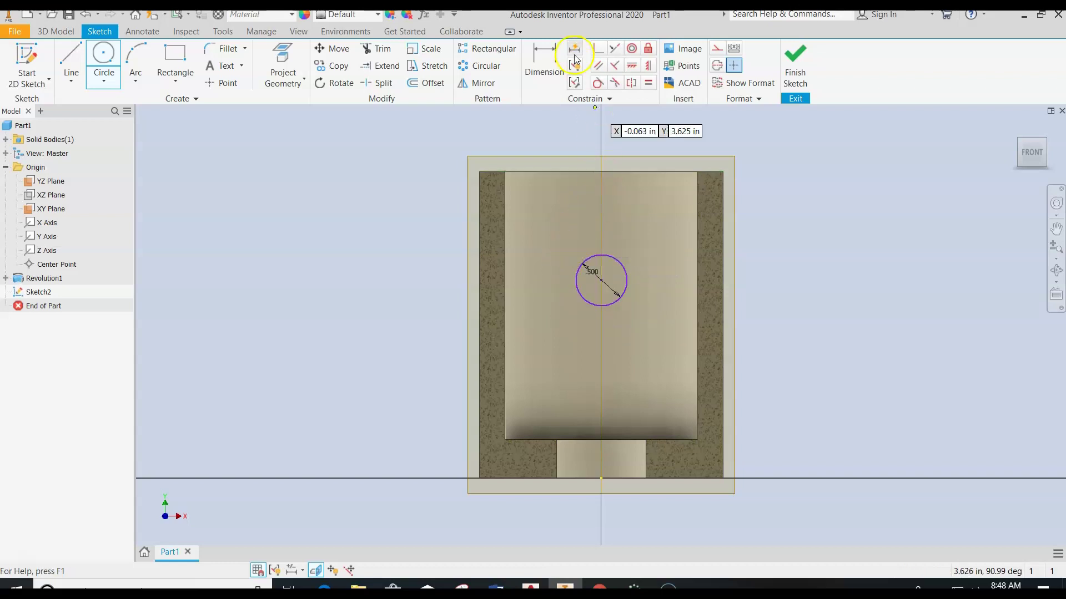
# Draw a rectangle about .5 in wide and 1.06 in tall from the circle's left quadrant up to the cylinder's top edge
pyautogui.click(173, 55)
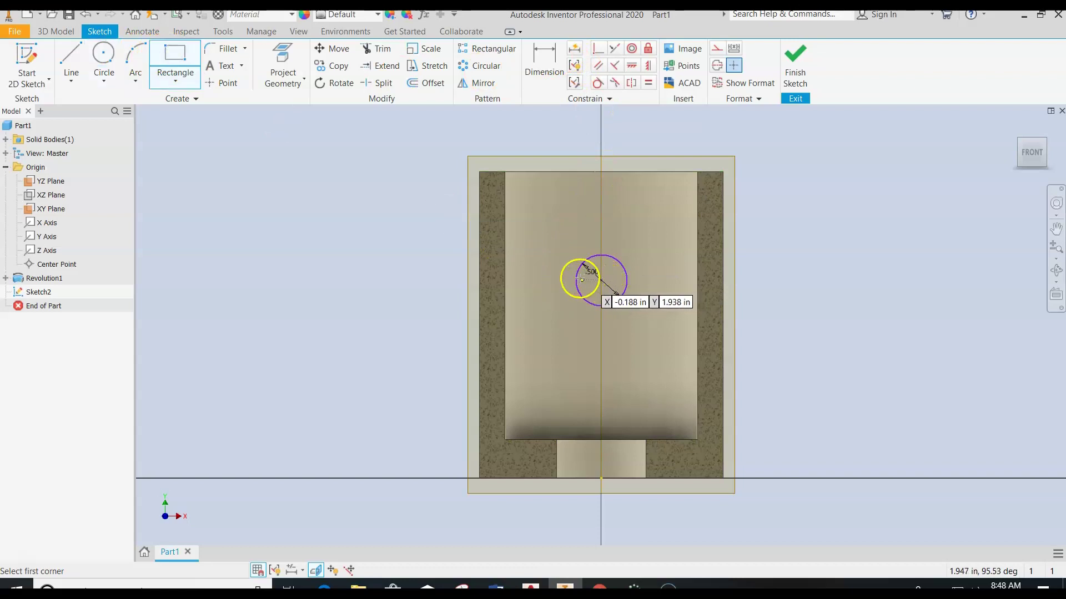
pyautogui.click(576, 279)
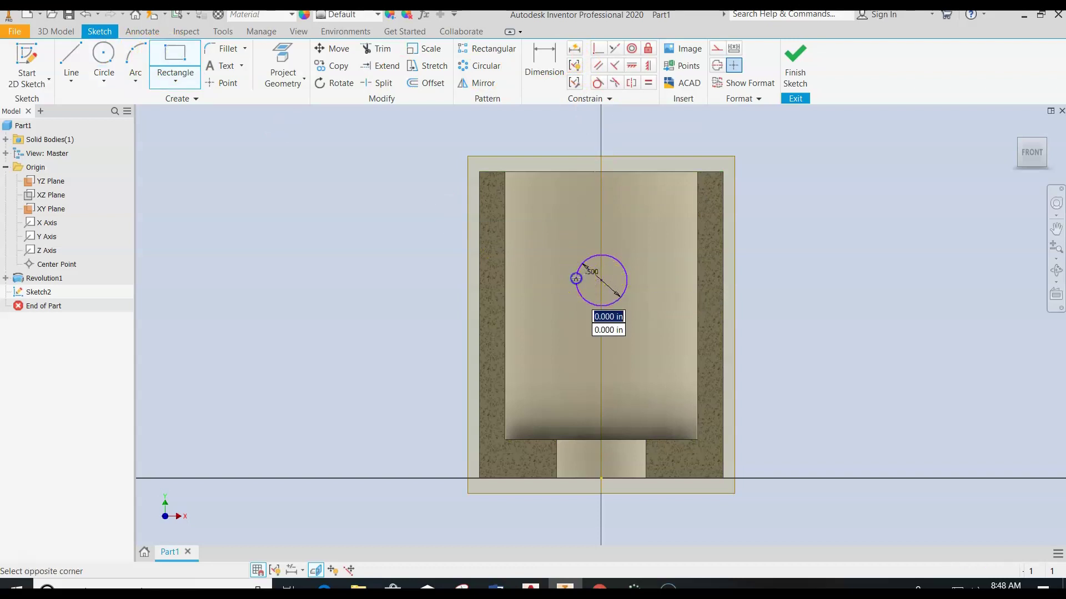
pyautogui.click(626, 173)
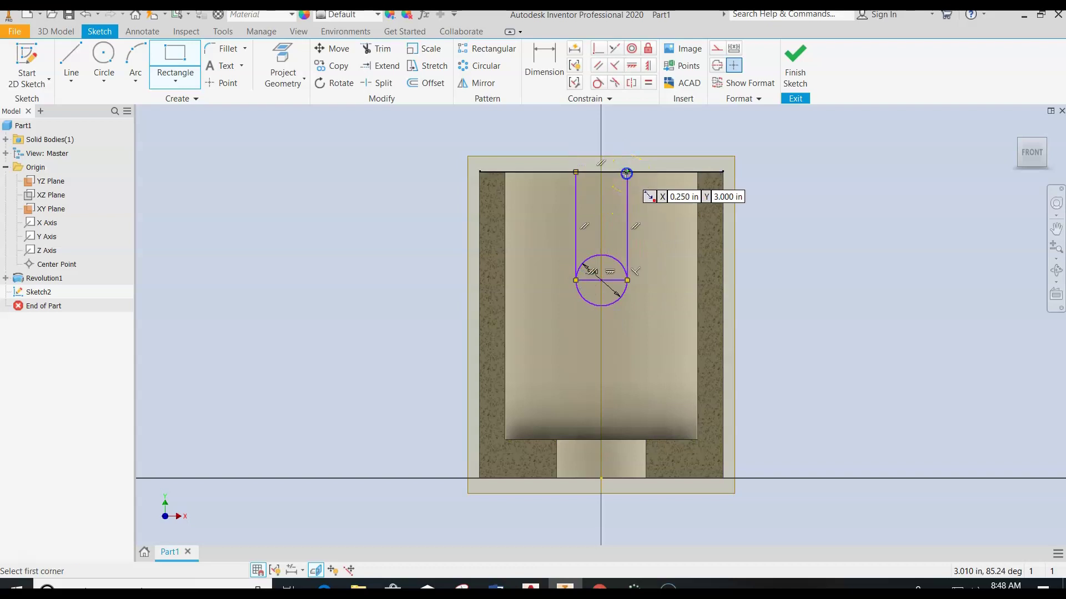
# Dimension the vertical distance from the cylinder's top edge to the circle's centre as 1.25 in
pyautogui.click(547, 58)
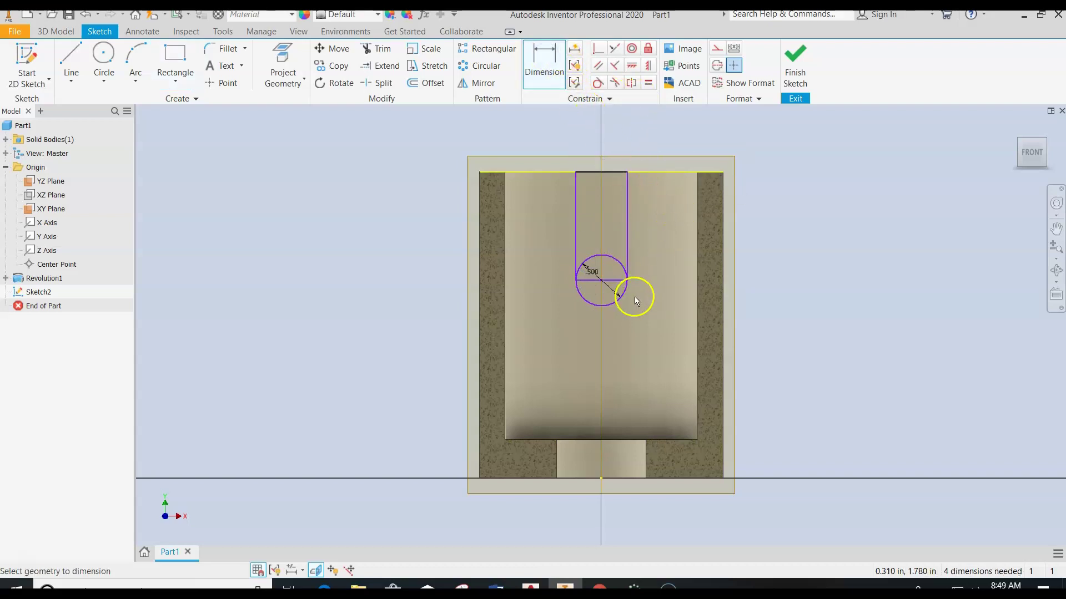
pyautogui.click(601, 280)
pyautogui.click(608, 174)
pyautogui.click(545, 210)
pyautogui.write('1')
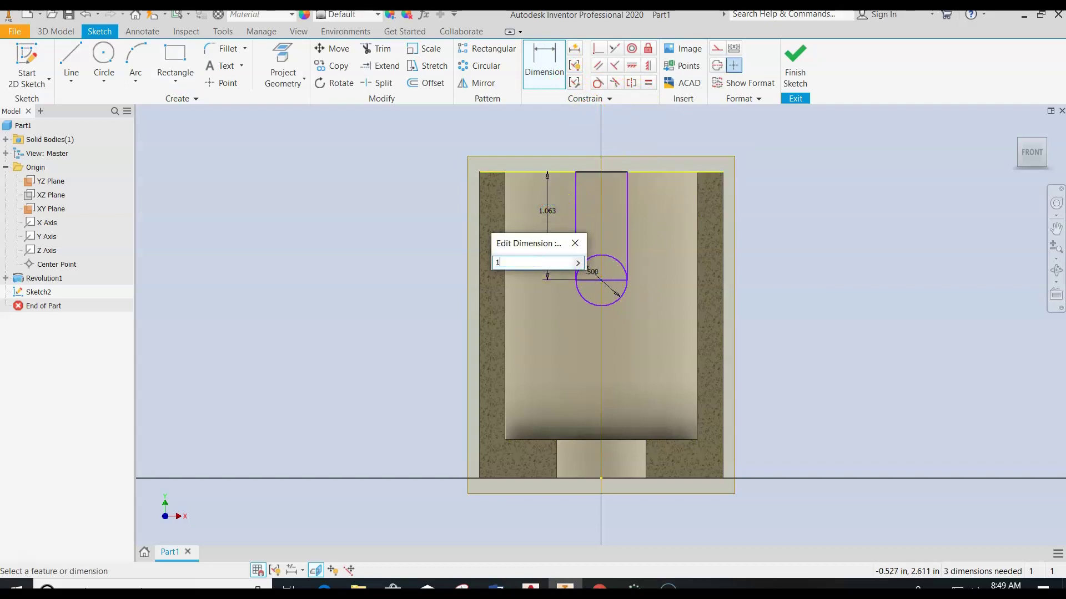
pyautogui.click(549, 216)
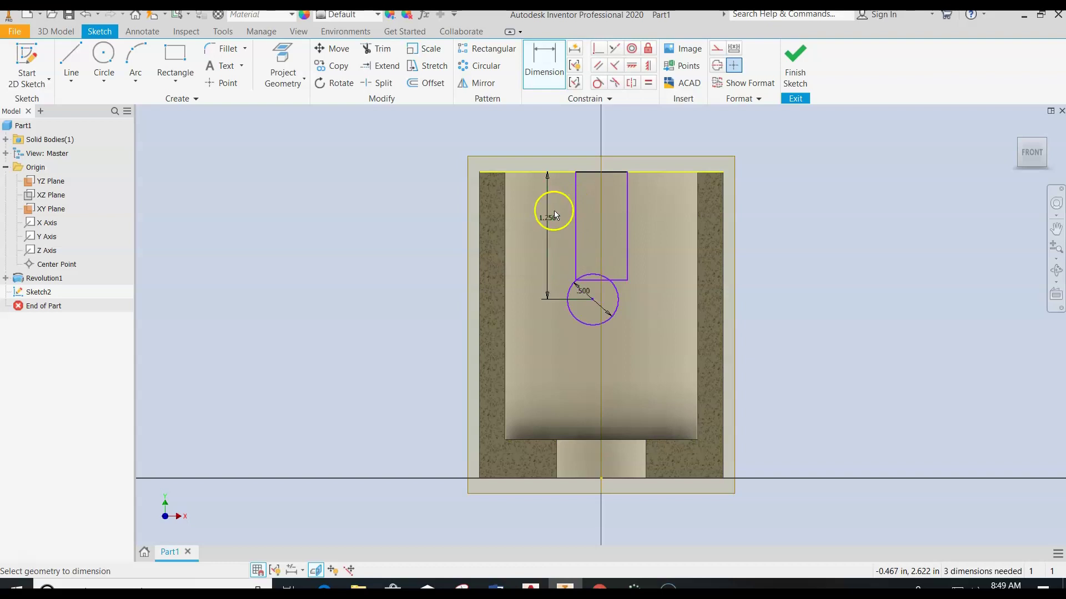
# Dimension the horizontal offset between the circle's centre and the vertical axis as 0 in
pyautogui.click(591, 295)
pyautogui.click(601, 300)
pyautogui.click(593, 245)
pyautogui.write('0')
pyautogui.press('Return')
pyautogui.click(611, 210)
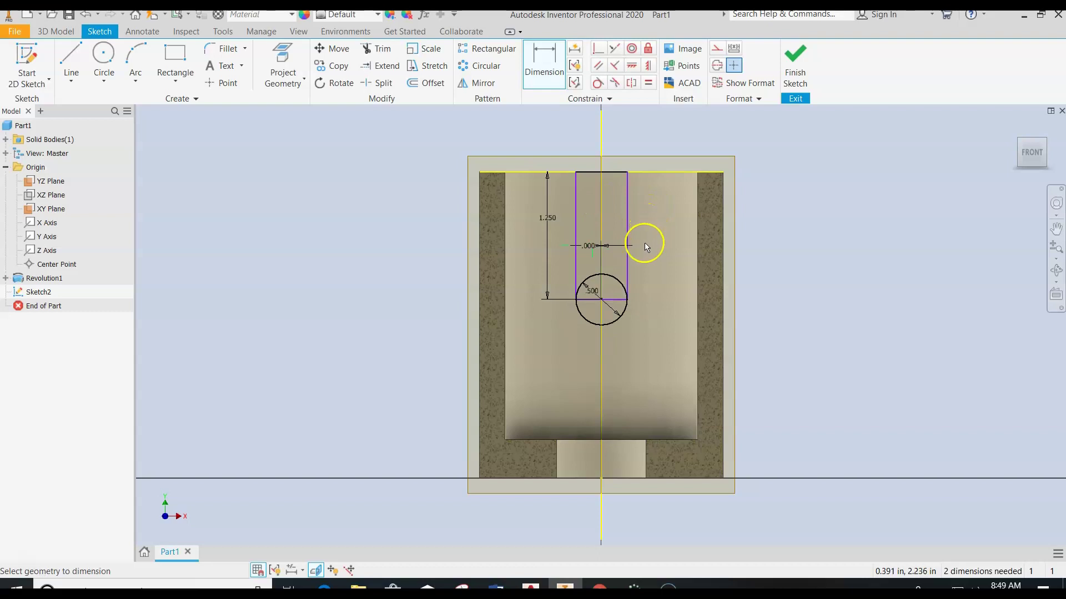
pyautogui.press('Escape')
# Trim the circle's upper half and the rectangle's bottom line to leave a round-ended slot profile, and finish the sketch
pyautogui.click(377, 49)
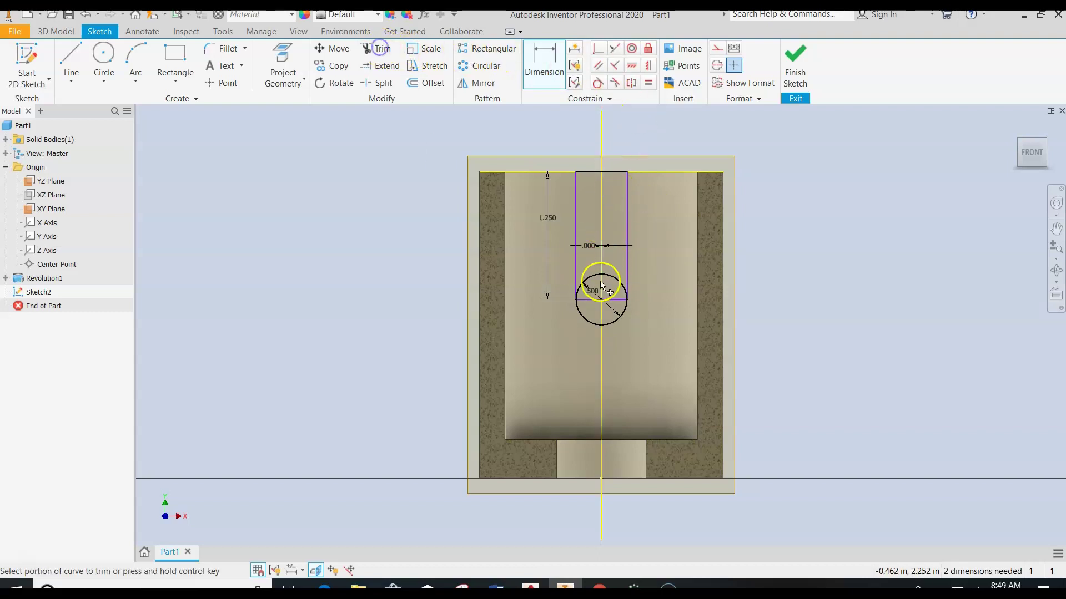
pyautogui.click(620, 286)
pyautogui.click(595, 279)
pyautogui.click(608, 299)
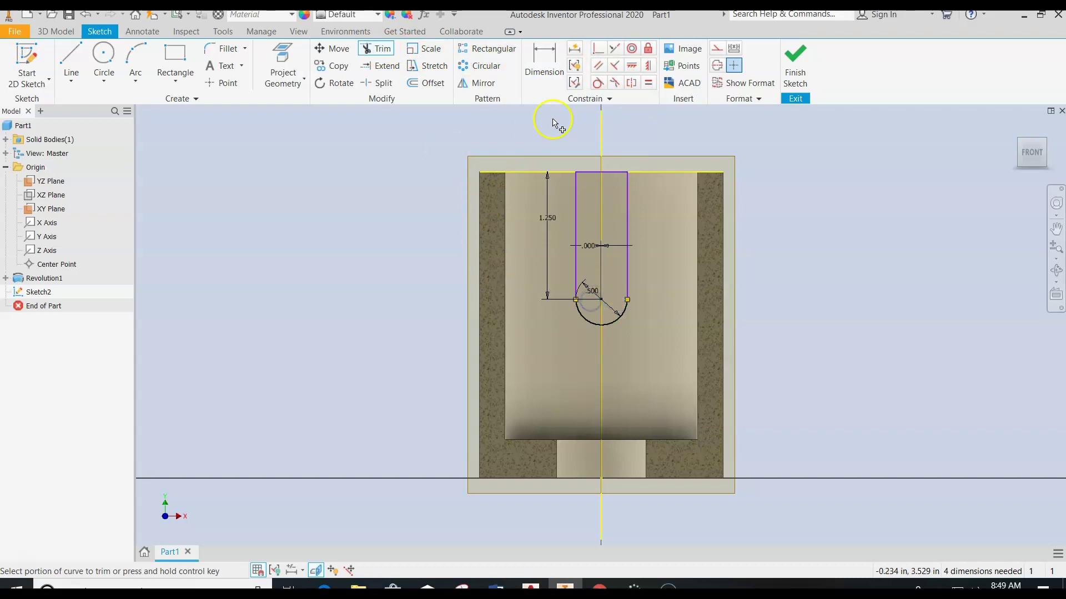
pyautogui.click(795, 62)
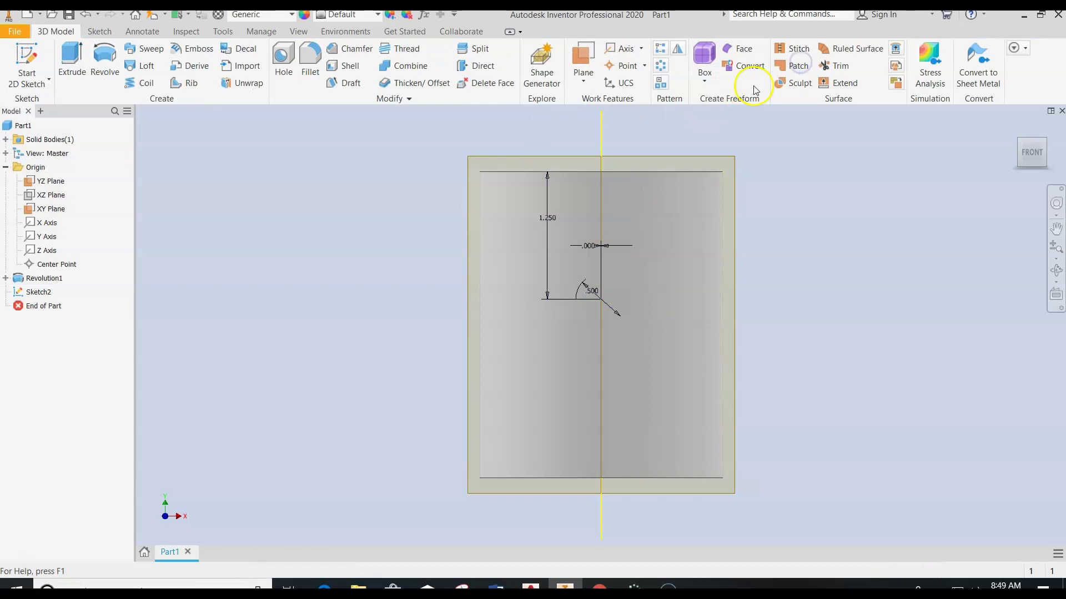
# Extrude both regions of the slot profile as a symmetric through-all cut across the cylinder's walls
pyautogui.moveTo(1030, 153); pyautogui.dragTo(1055, 176)
pyautogui.keyDown('shift'); pyautogui.moveTo(1054, 176); pyautogui.dragTo(148, 244, button='middle'); pyautogui.keyUp('shift')
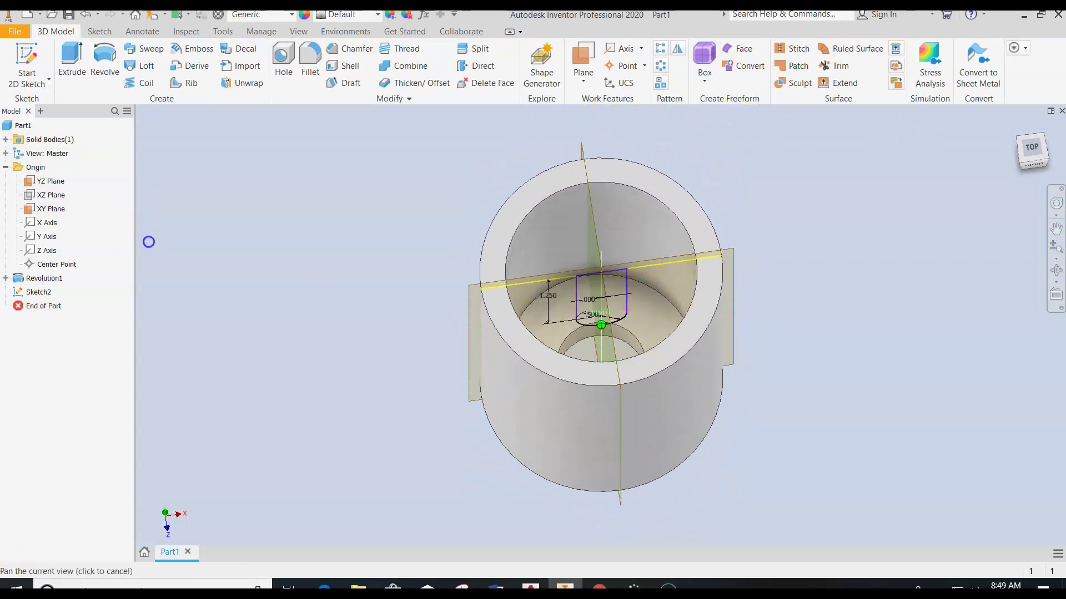
pyautogui.click(820, 118)
pyautogui.click(83, 60)
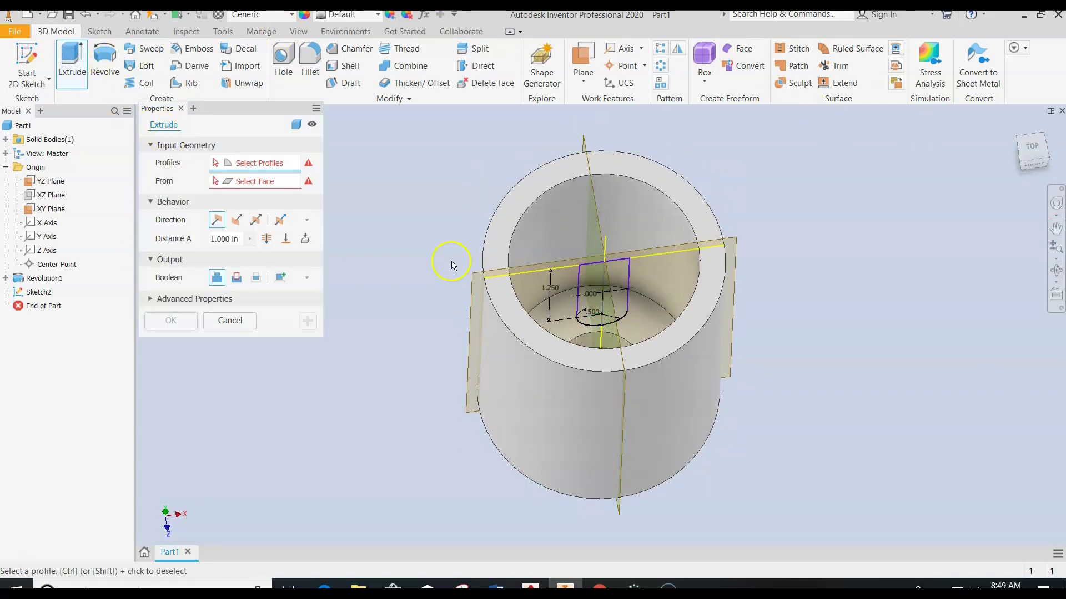
pyautogui.click(255, 221)
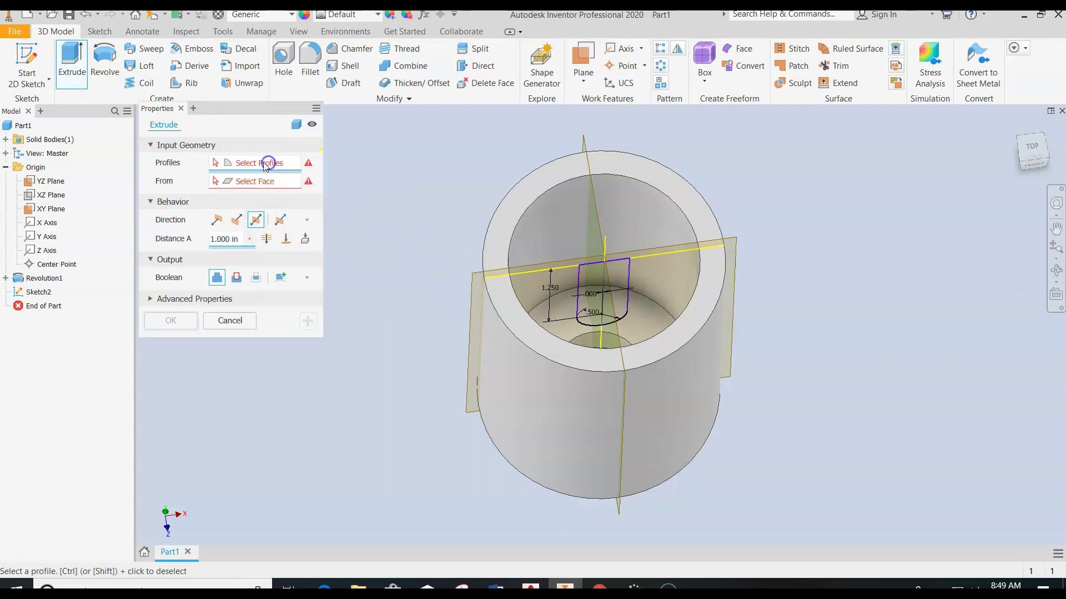
pyautogui.click(616, 286)
pyautogui.click(586, 281)
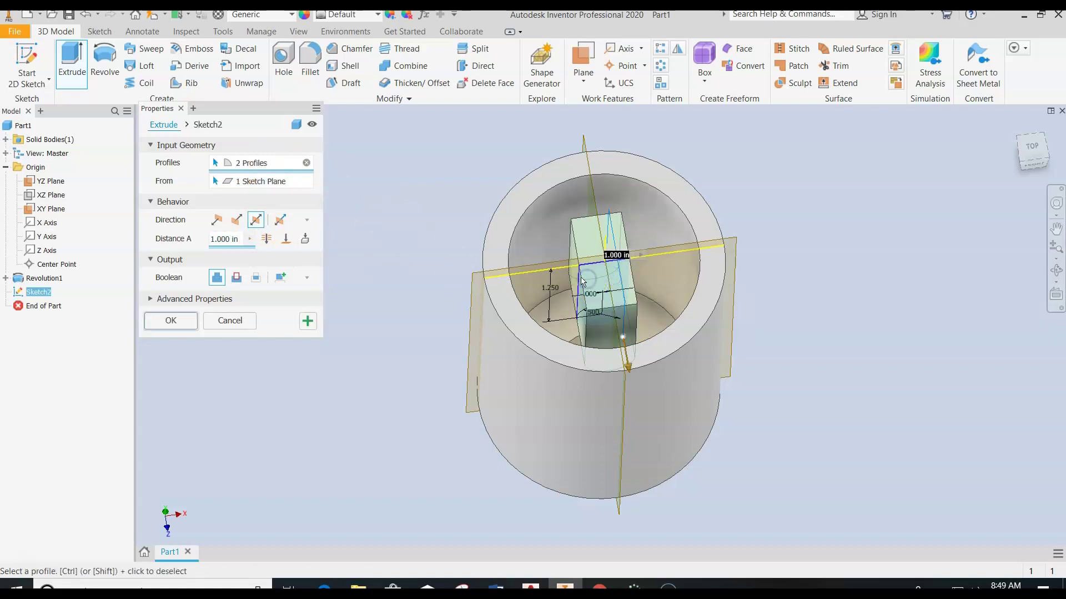
pyautogui.click(254, 221)
pyautogui.click(266, 240)
pyautogui.click(235, 277)
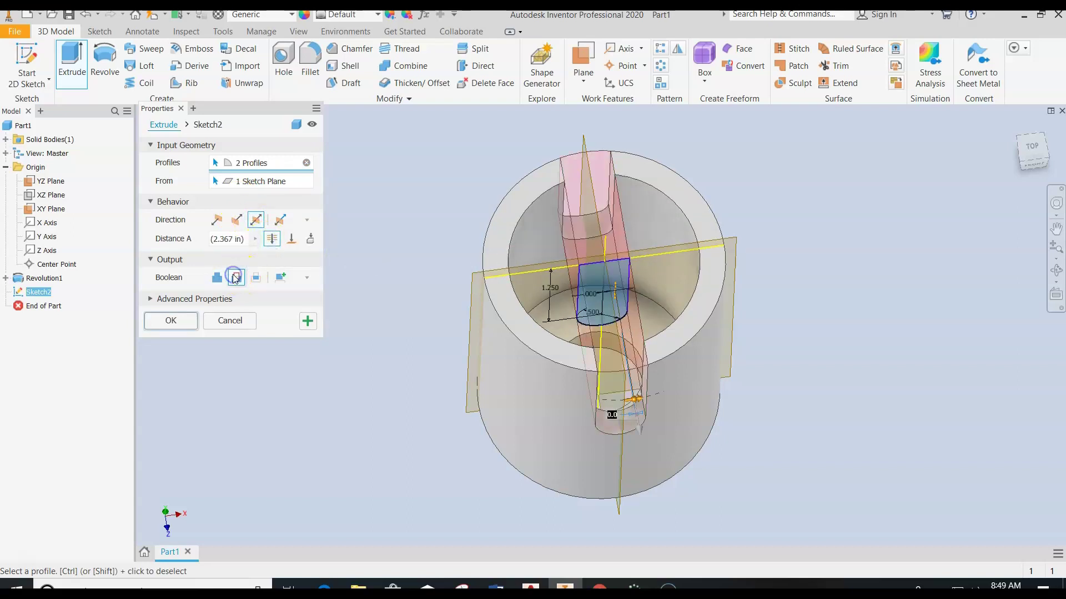
pyautogui.click(179, 321)
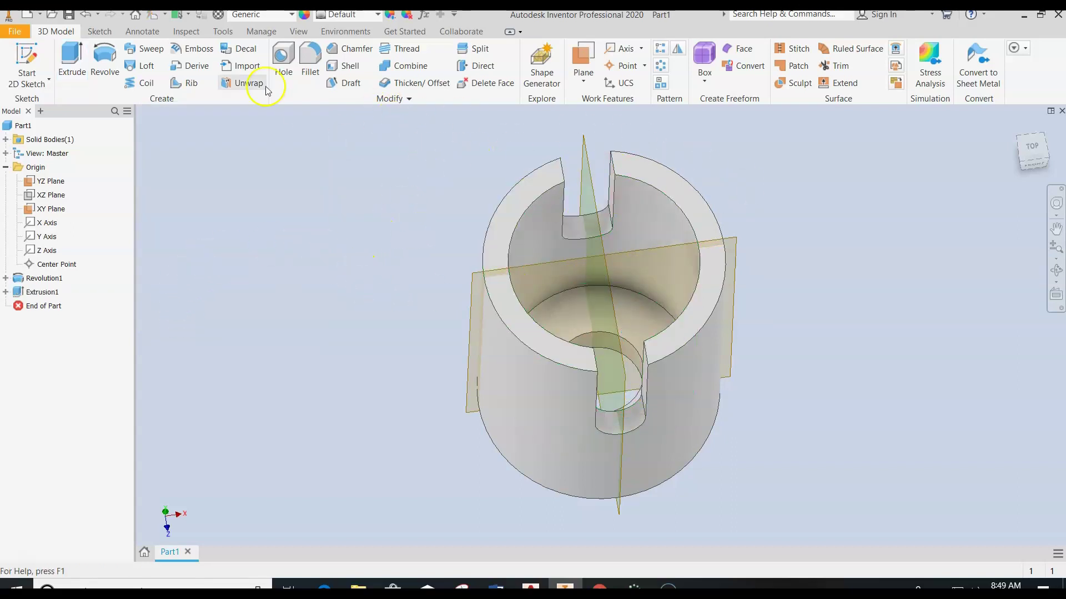
# Start a sketch on the YZ plane, slice the part's graphics at that plane, and view the section straight on
pyautogui.click(22, 55)
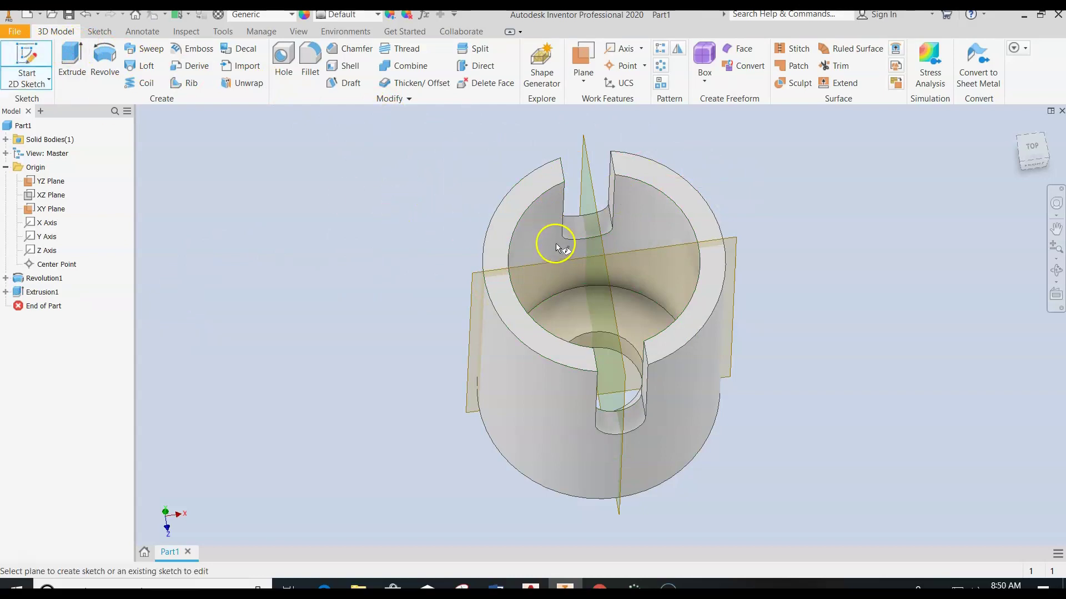
pyautogui.click(598, 243)
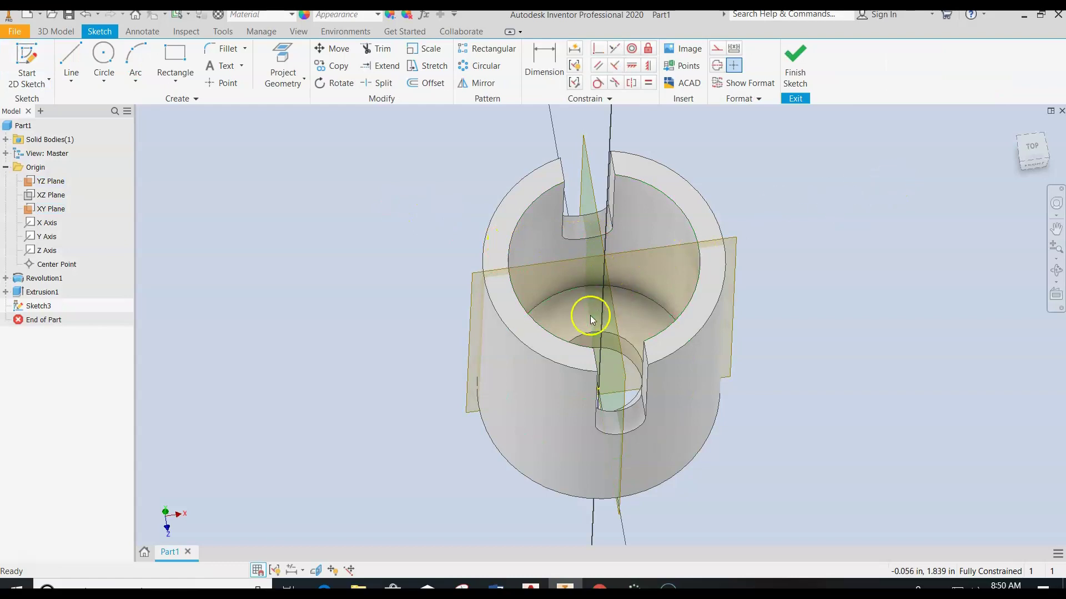
pyautogui.scroll(-3, 590, 315)
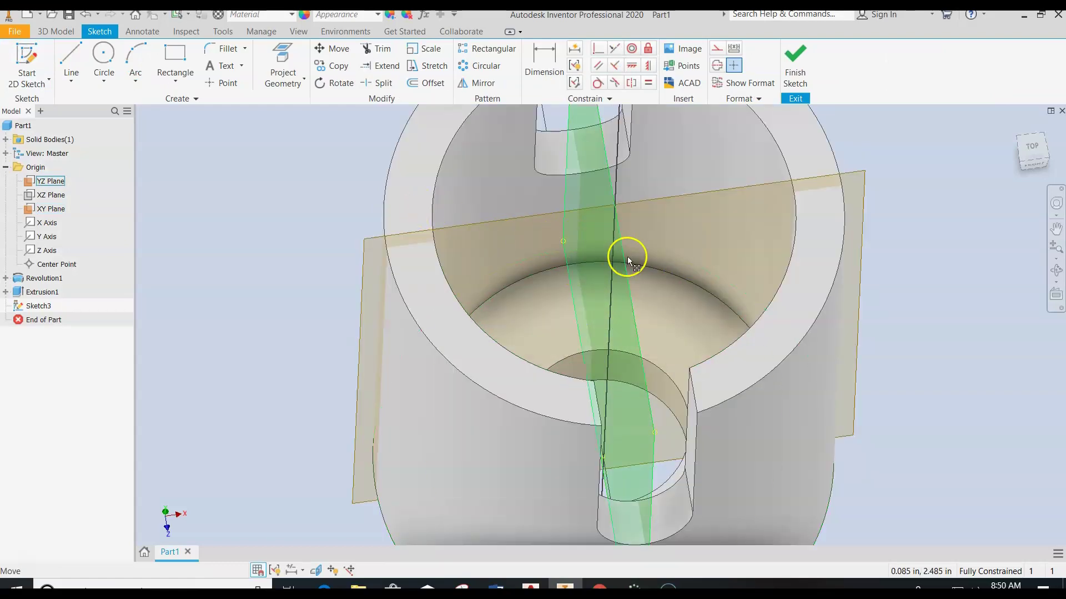
pyautogui.click(617, 235)
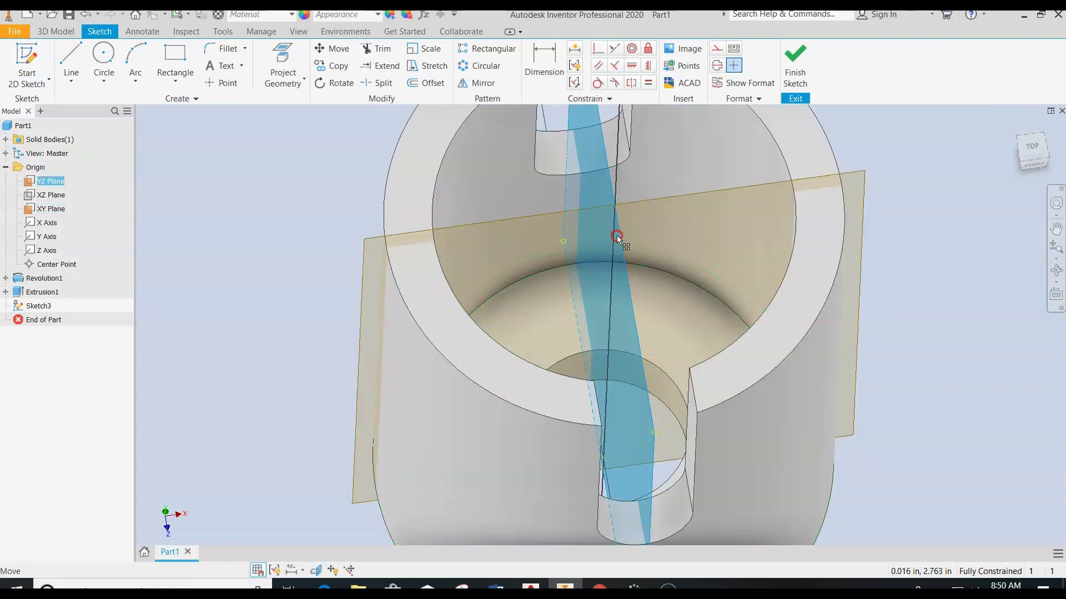
pyautogui.rightClick(618, 235)
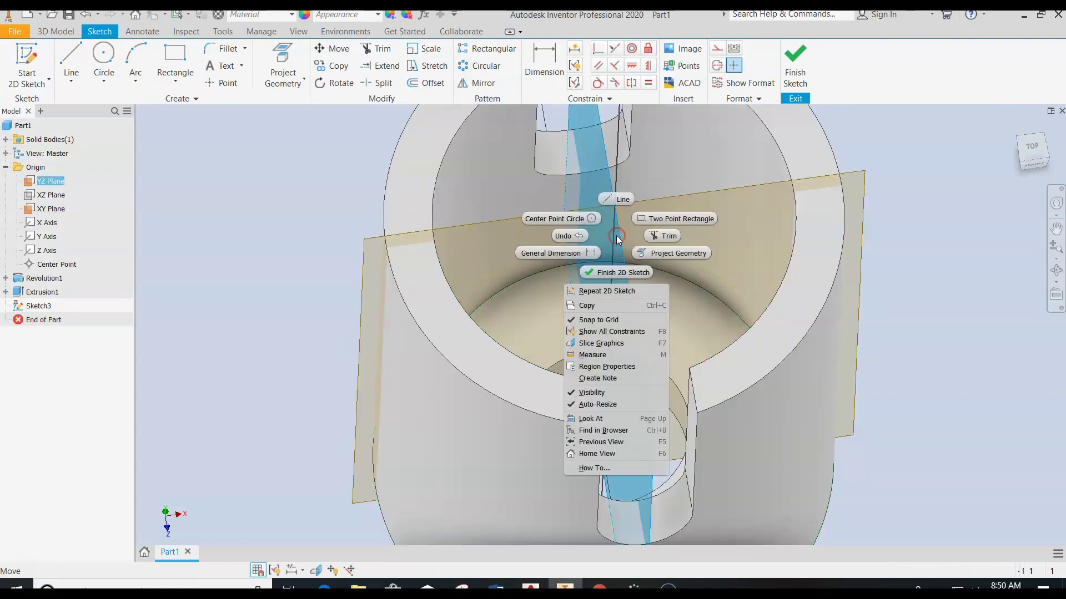
pyautogui.click(610, 344)
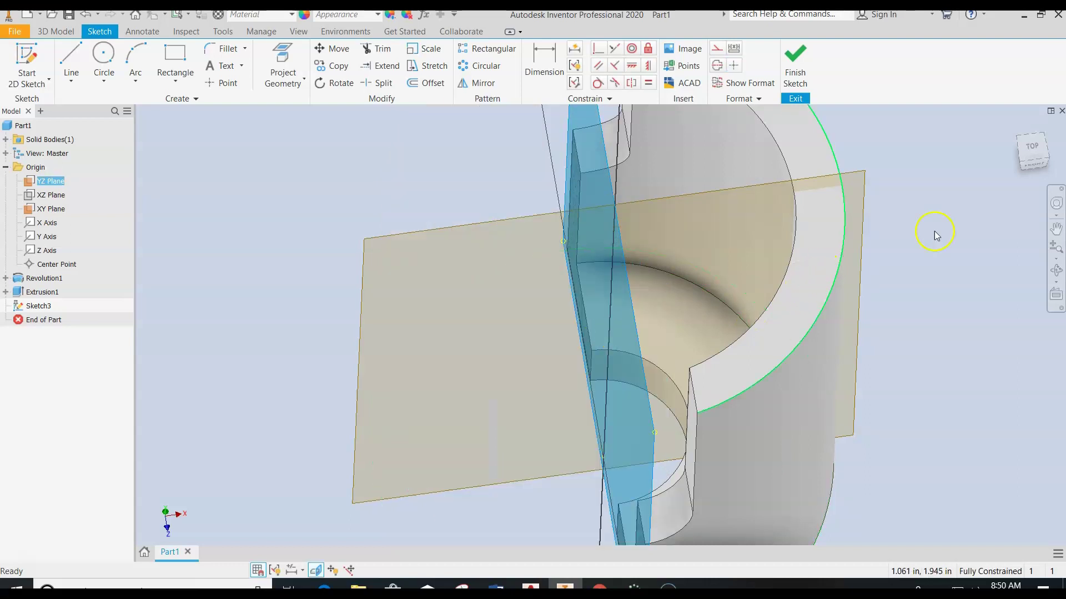
pyautogui.click(1019, 158)
pyautogui.click(1019, 160)
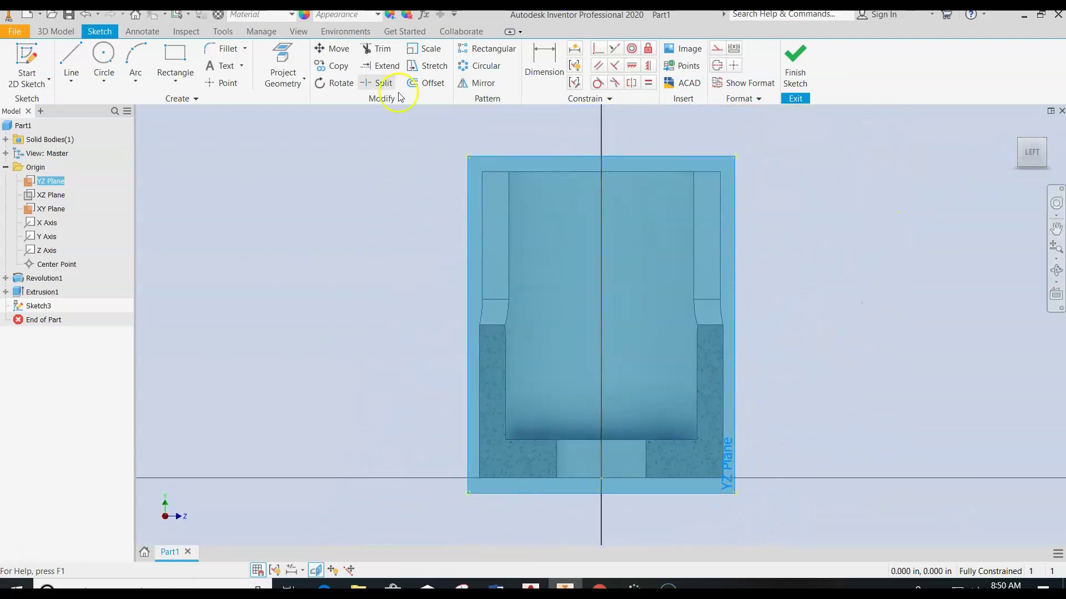
# Draw a 0.5 in diameter circle centred on the vertical axis, level with the straight bottom ends of the existing slot sides
pyautogui.click(103, 55)
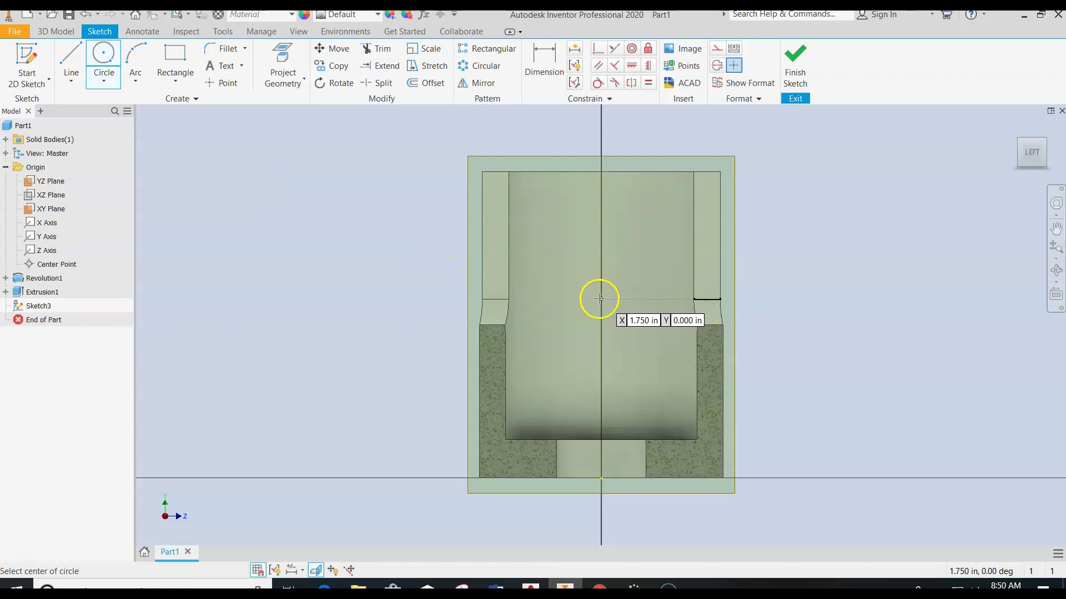
pyautogui.click(600, 299)
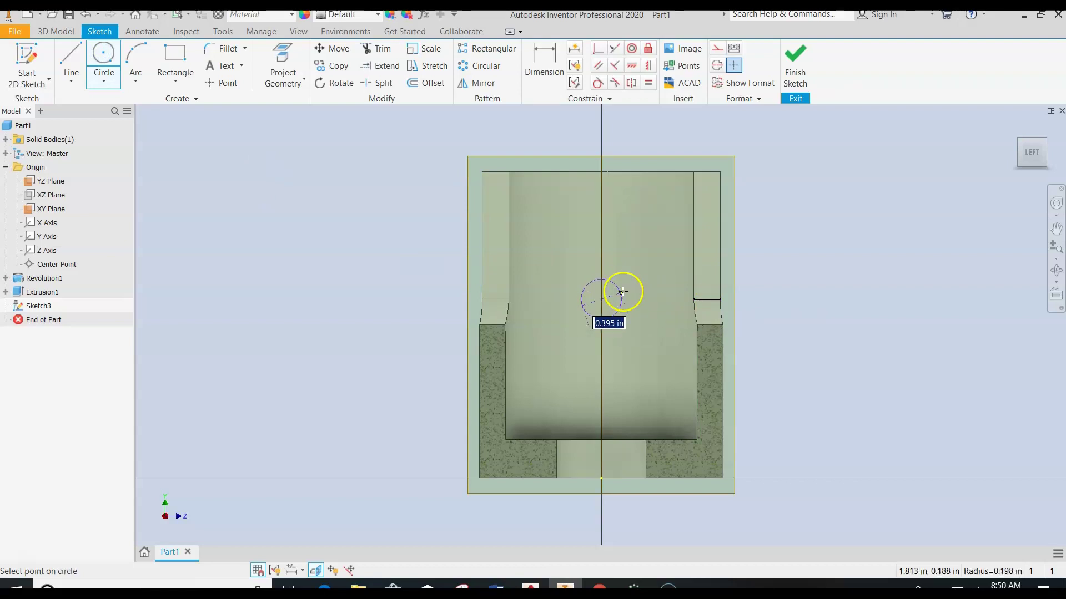
pyautogui.write('.5')
pyautogui.press('Return')
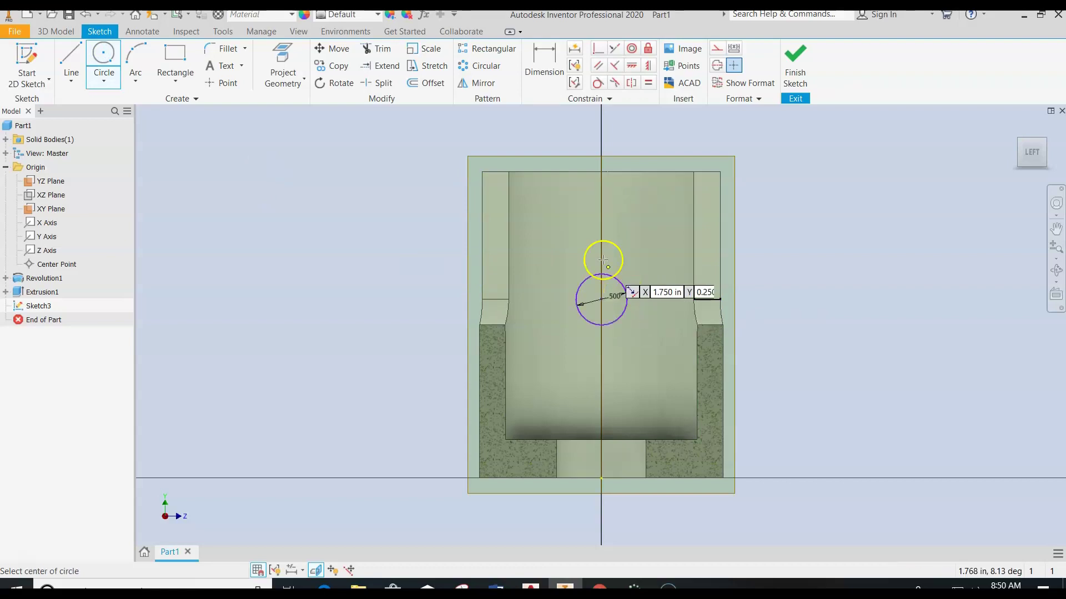
# Draw a 0.5 by 1.25 in rectangle from the circle's midline to the top edge, and trim the overlap into a round-ended slot profile
pyautogui.click(188, 62)
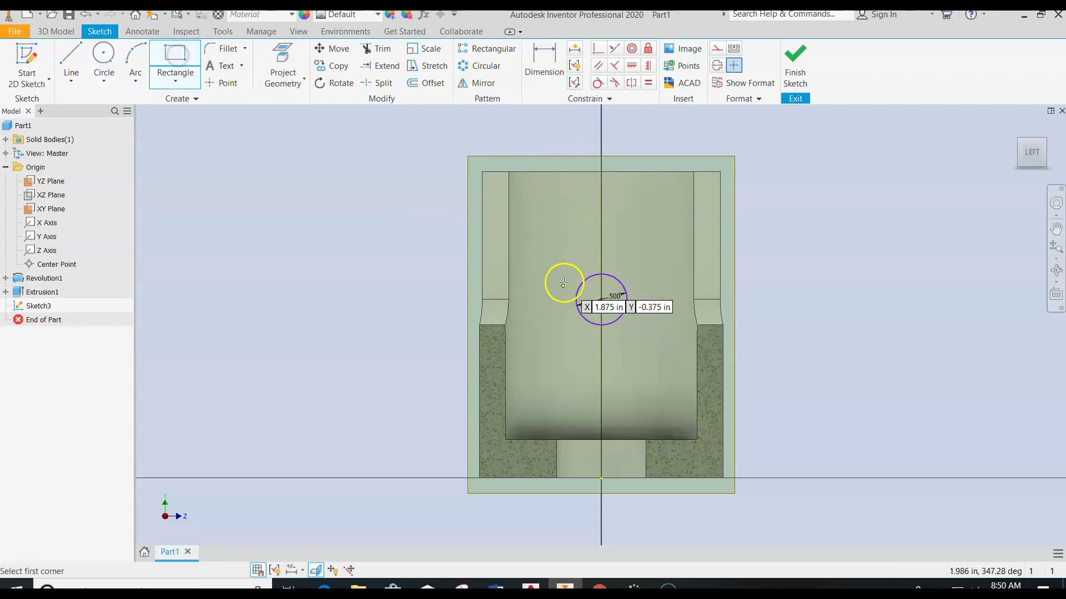
pyautogui.click(575, 298)
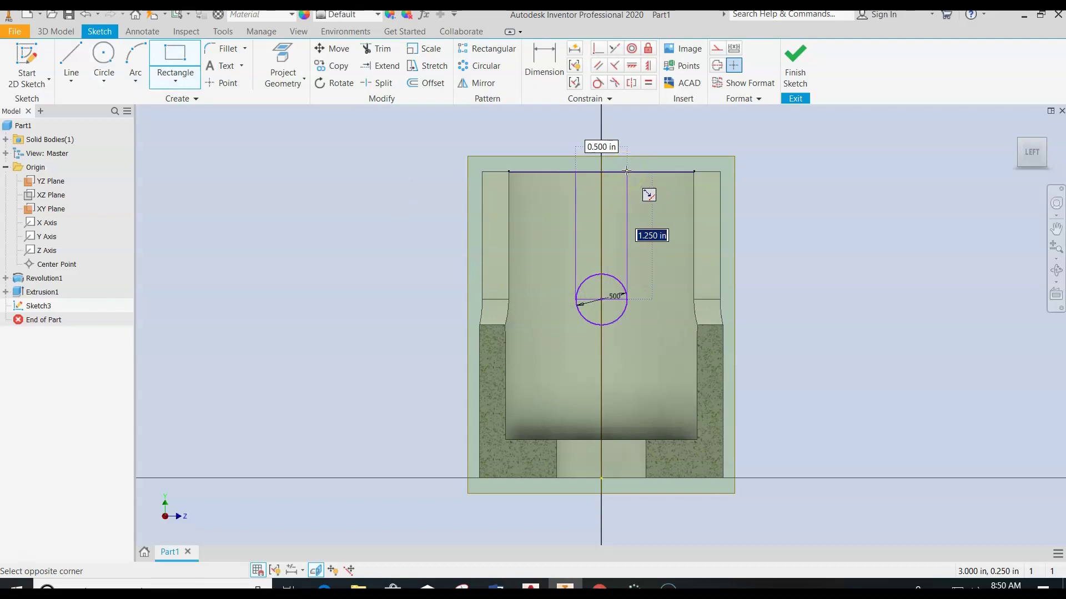
pyautogui.click(626, 171)
pyautogui.click(382, 48)
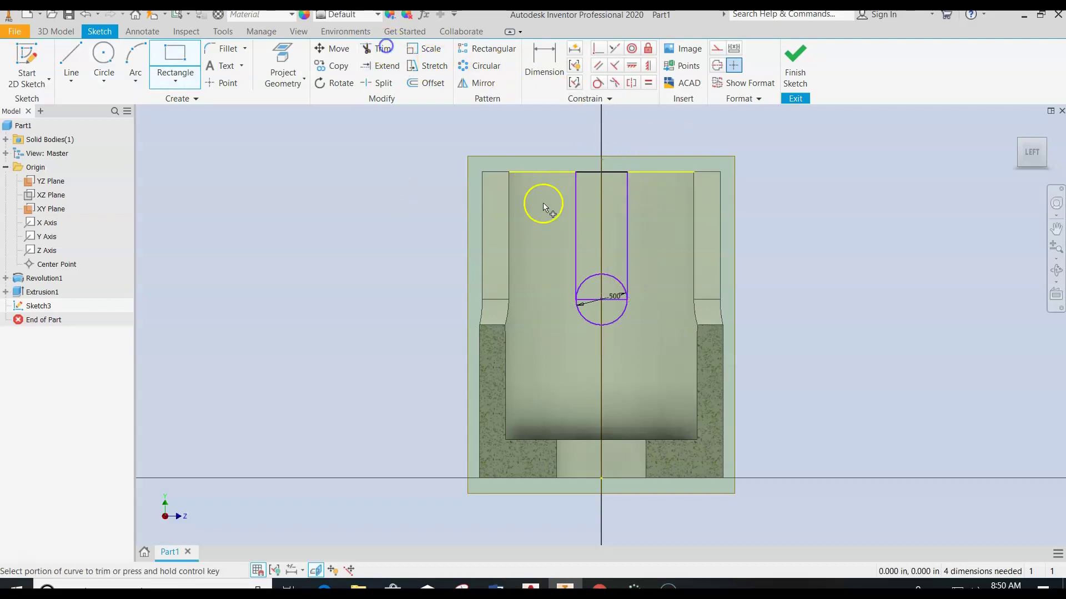
pyautogui.click(612, 278)
pyautogui.click(590, 299)
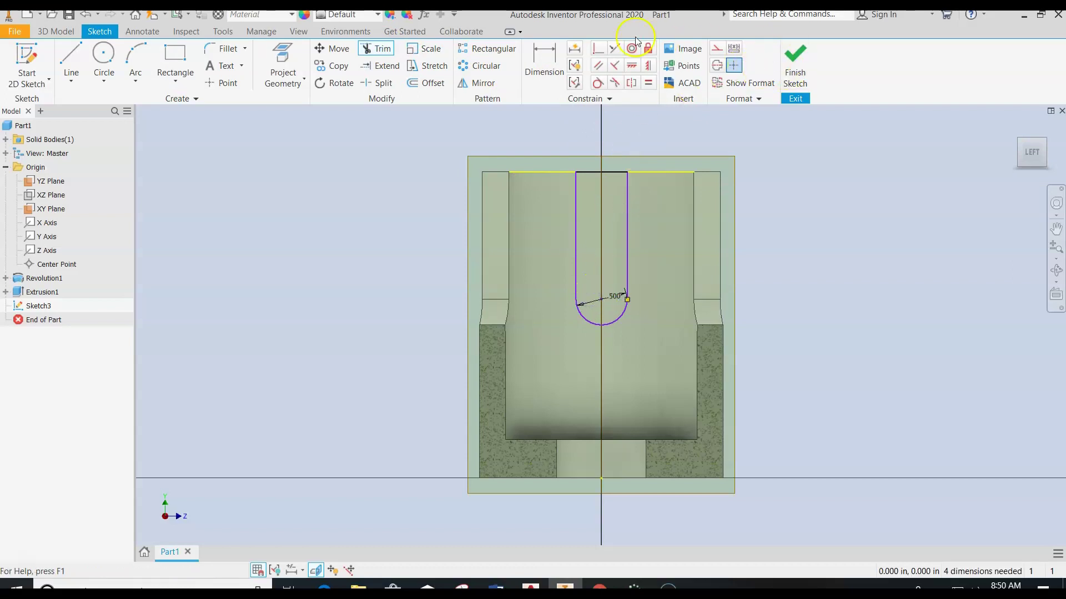
pyautogui.click(558, 91)
pyautogui.click(610, 172)
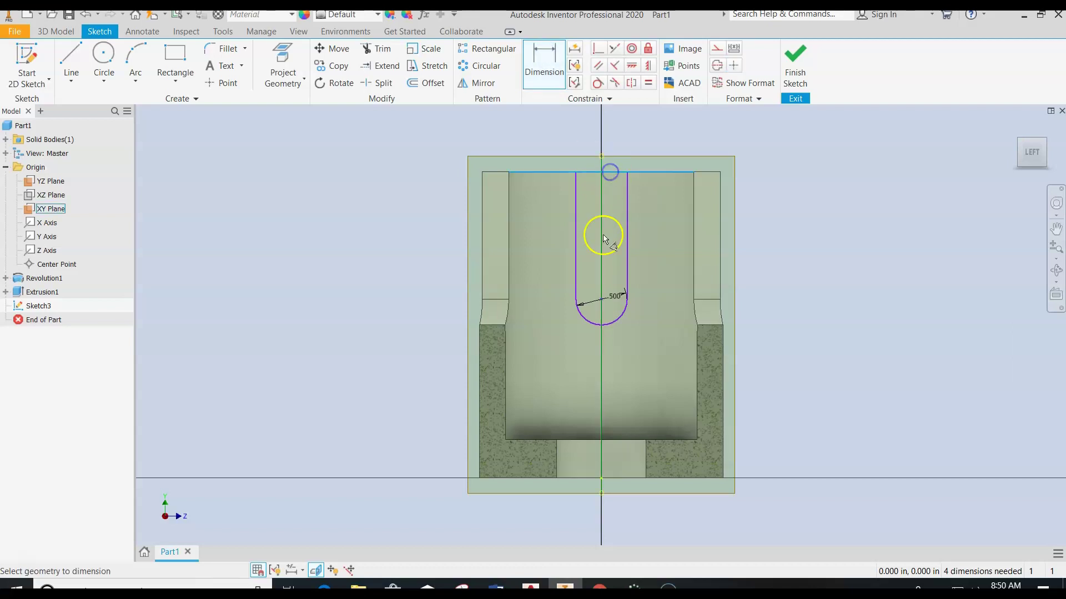
pyautogui.click(592, 297)
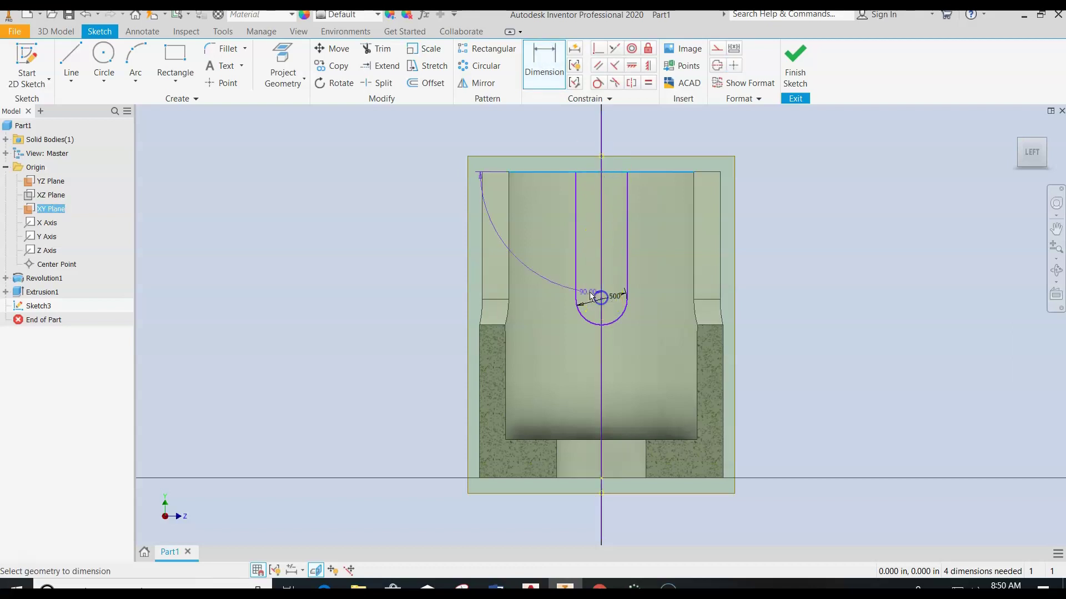
pyautogui.press('Escape')
pyautogui.press('Escape')
pyautogui.click(547, 56)
pyautogui.click(601, 300)
pyautogui.click(600, 173)
pyautogui.click(528, 206)
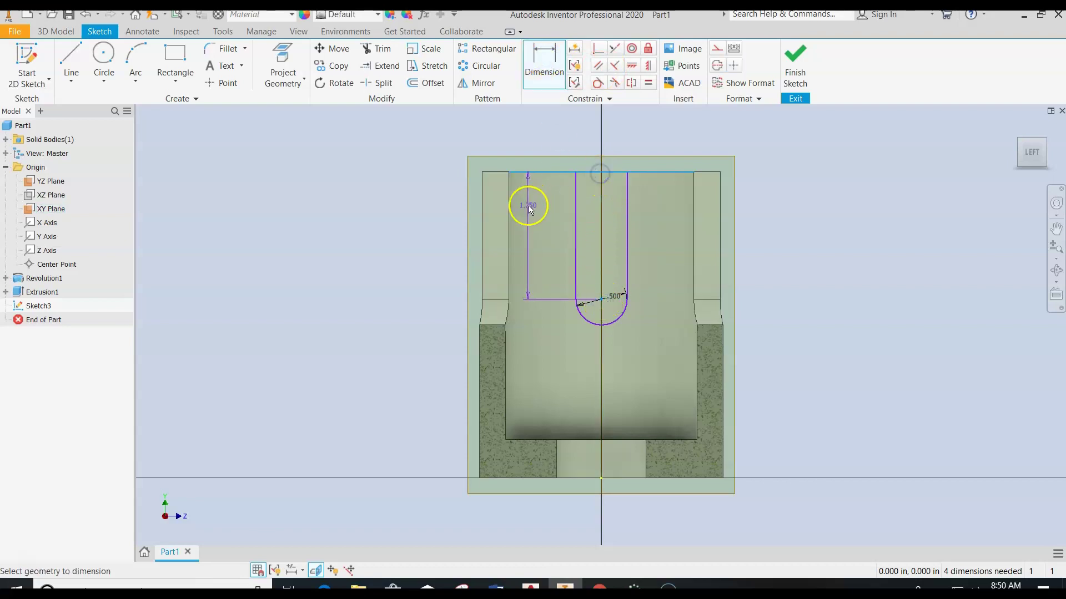
pyautogui.press('Escape')
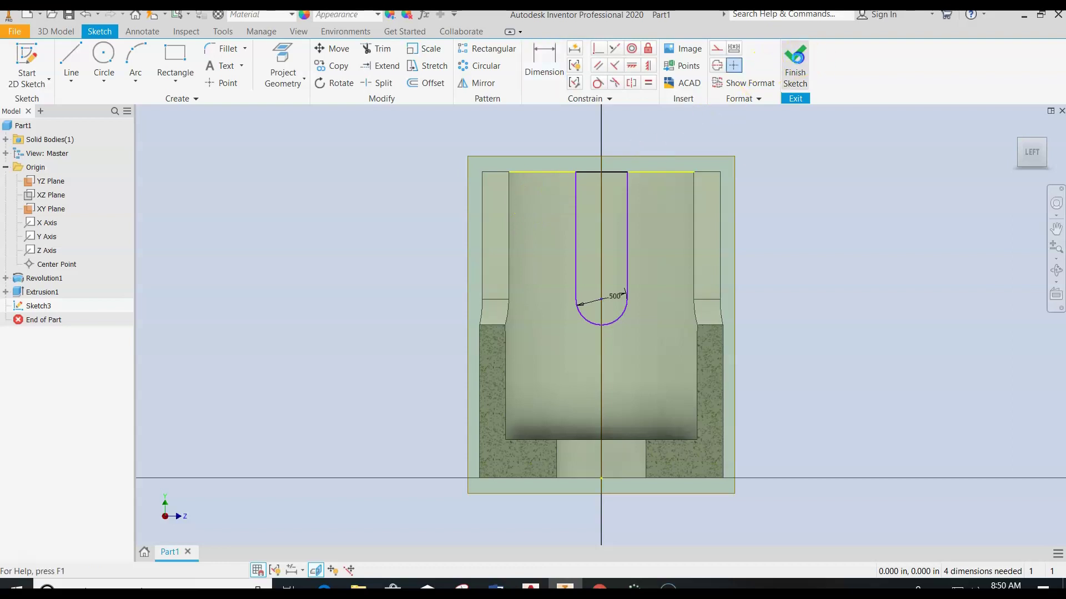
# Finish the sketch and extrude the round-ended slot profile as a symmetric through-all cut across the cylinder's walls
pyautogui.click(794, 62)
pyautogui.click(1027, 140)
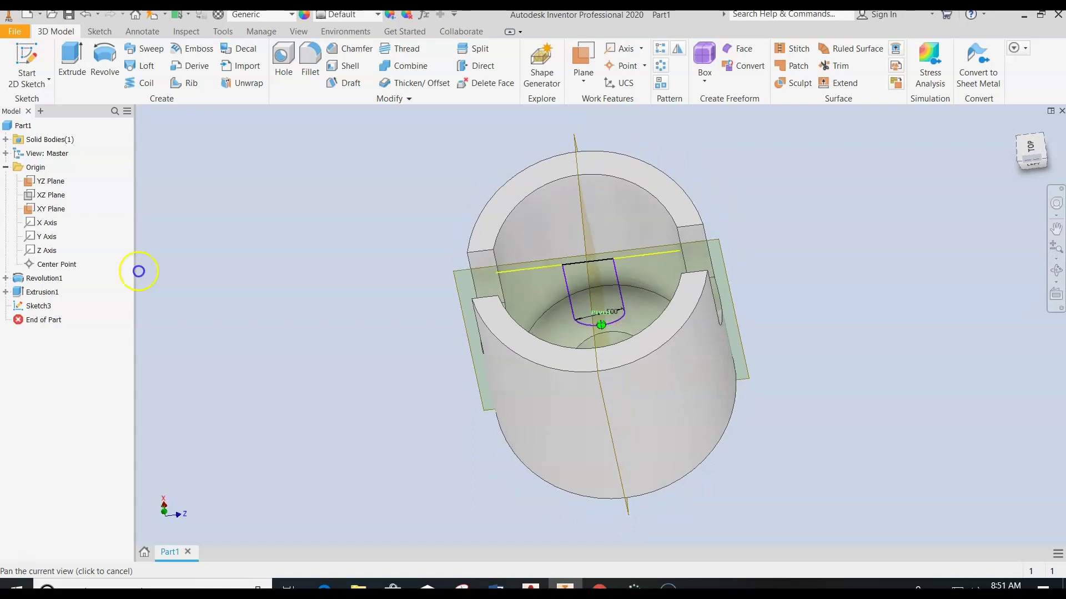
pyautogui.click(74, 59)
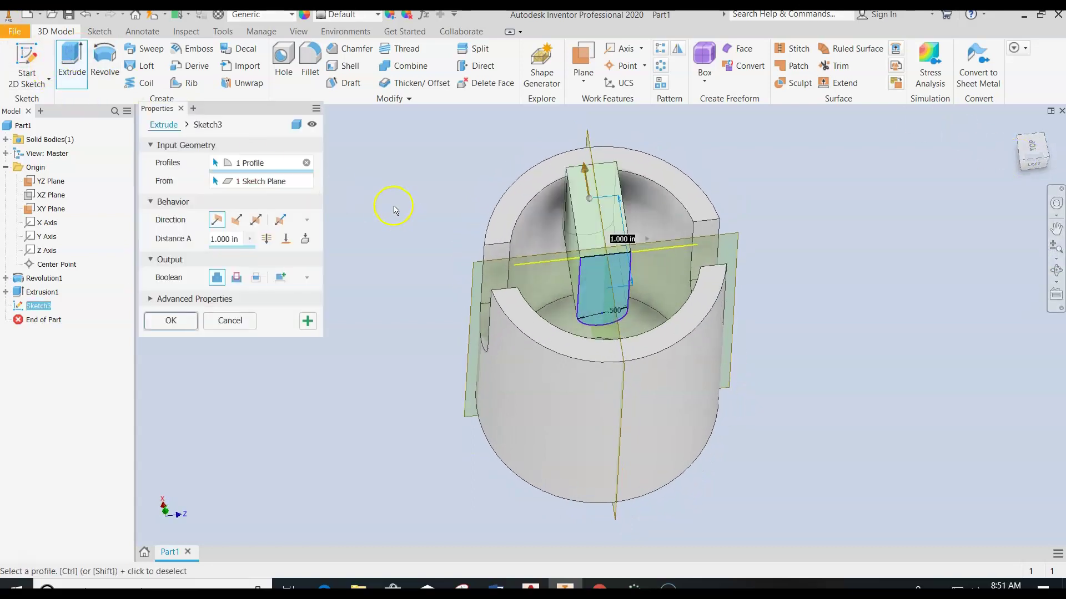
pyautogui.click(263, 163)
pyautogui.click(642, 297)
pyautogui.click(255, 220)
pyautogui.click(267, 241)
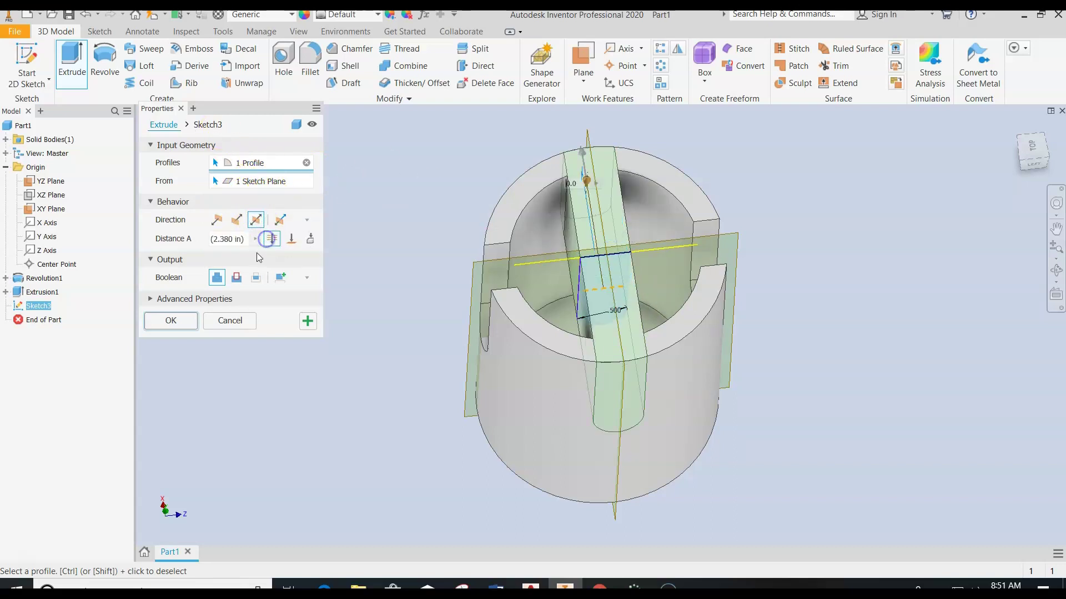
pyautogui.click(235, 277)
pyautogui.click(173, 320)
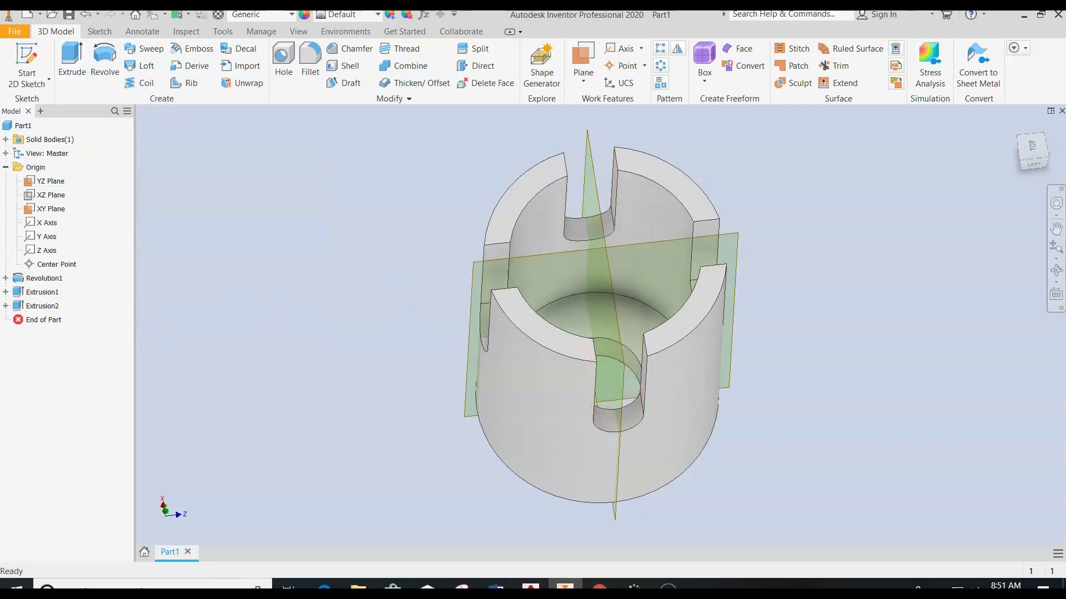
# Start a sketch on the cylinder's bottom face and project the bore's circular edge into it
pyautogui.click(1019, 169)
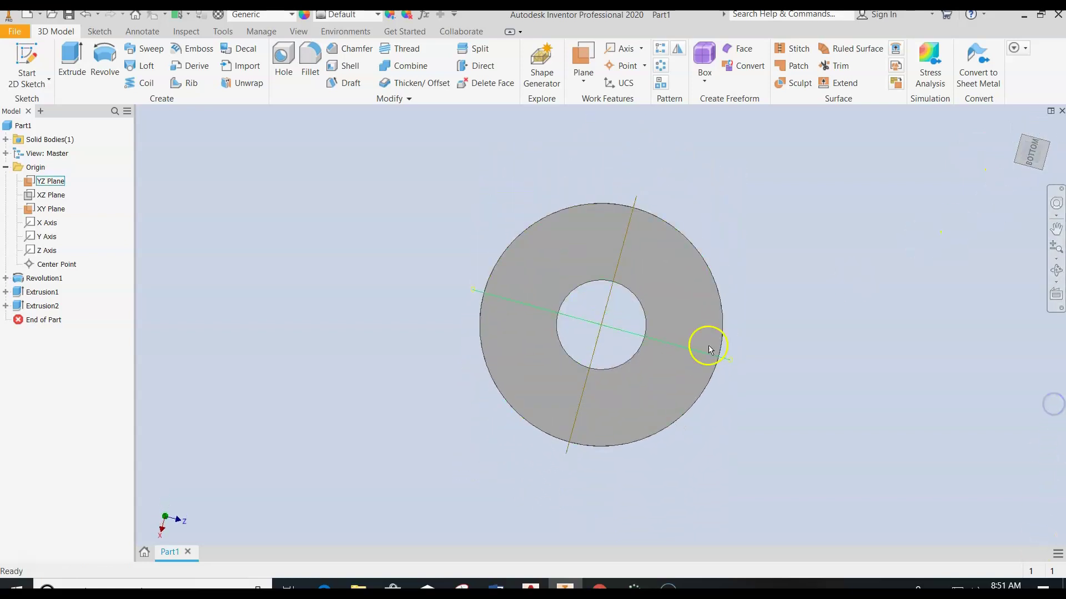
pyautogui.scroll(-3, 707, 348)
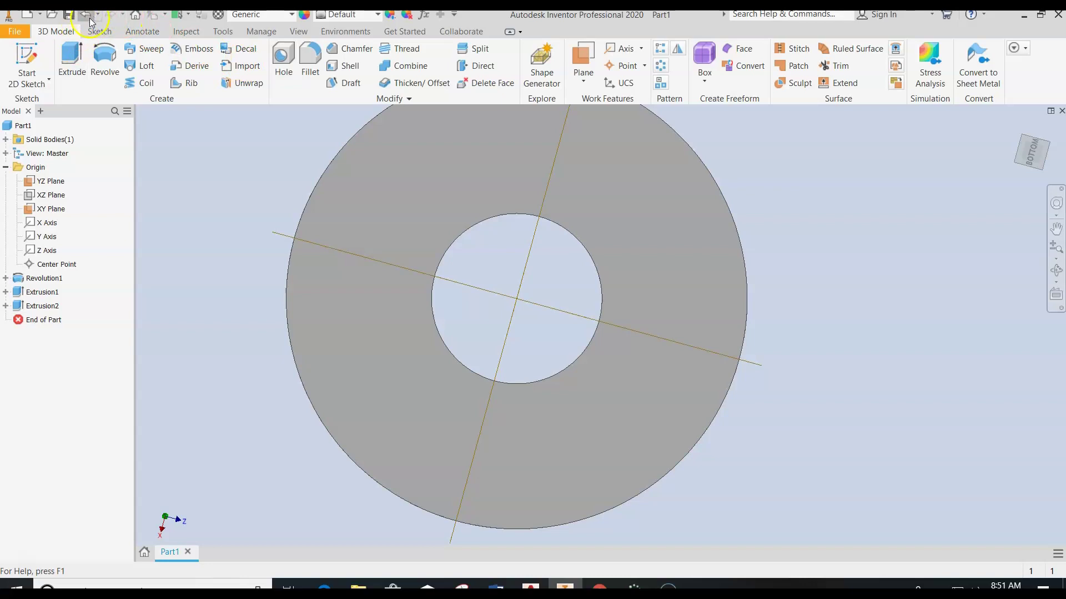
pyautogui.click(1037, 161)
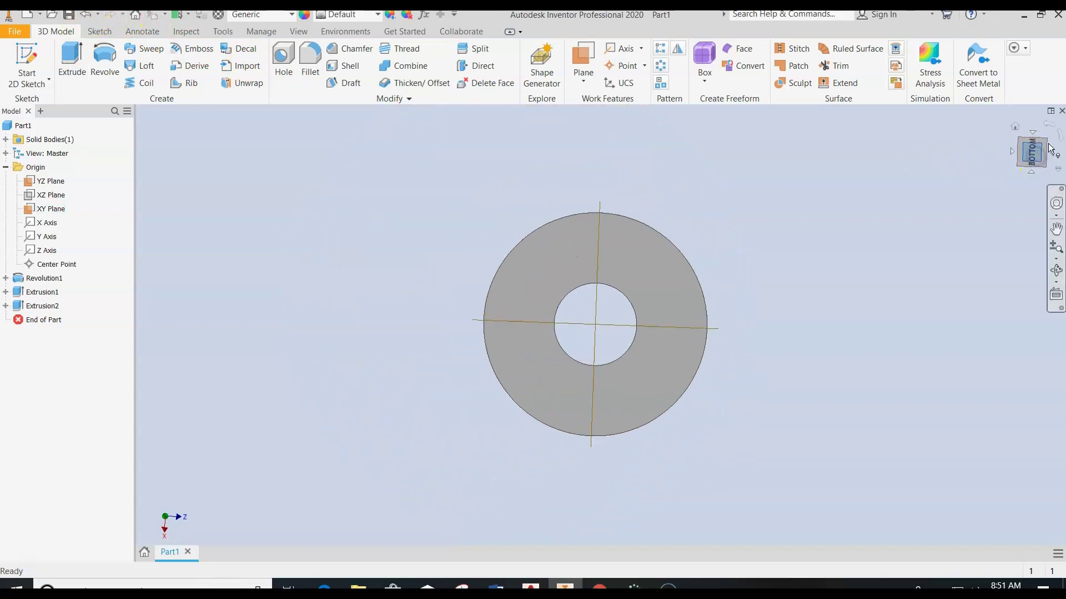
pyautogui.scroll(5, 639, 278)
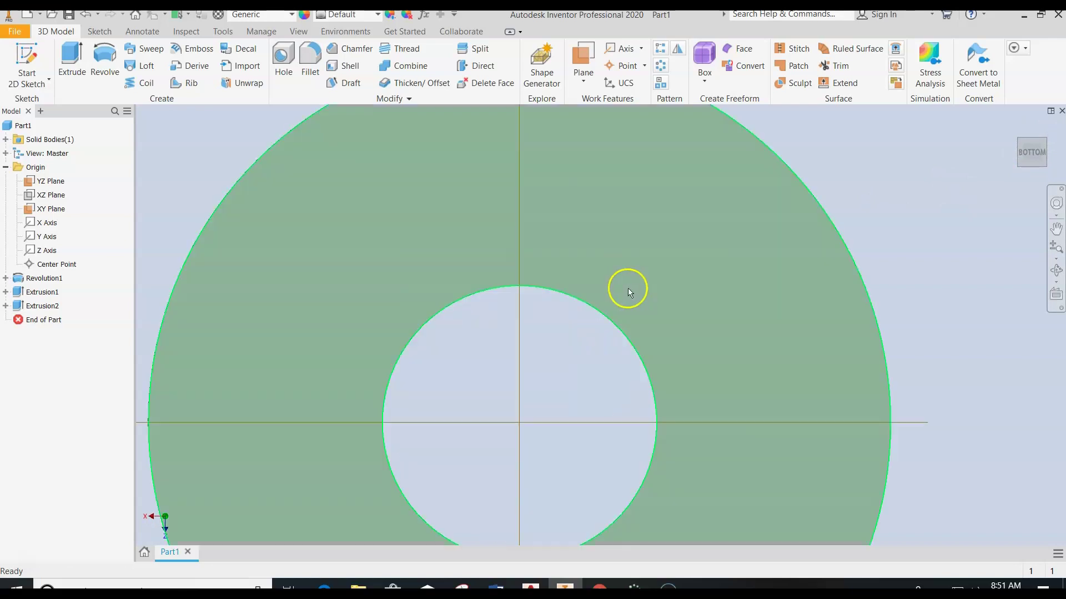
pyautogui.click(21, 62)
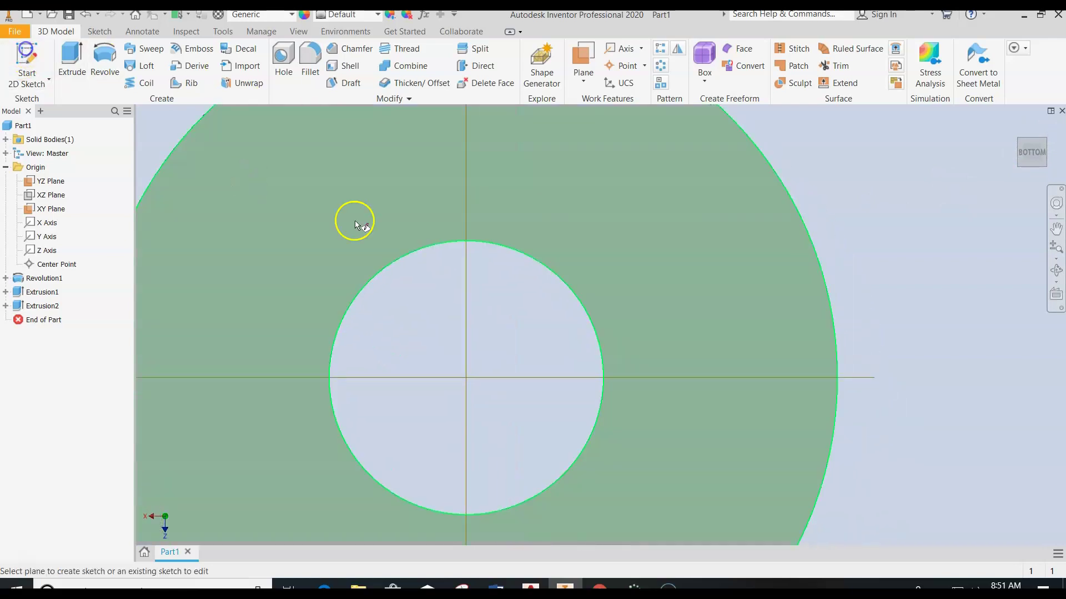
pyautogui.click(379, 228)
pyautogui.click(279, 56)
pyautogui.click(428, 247)
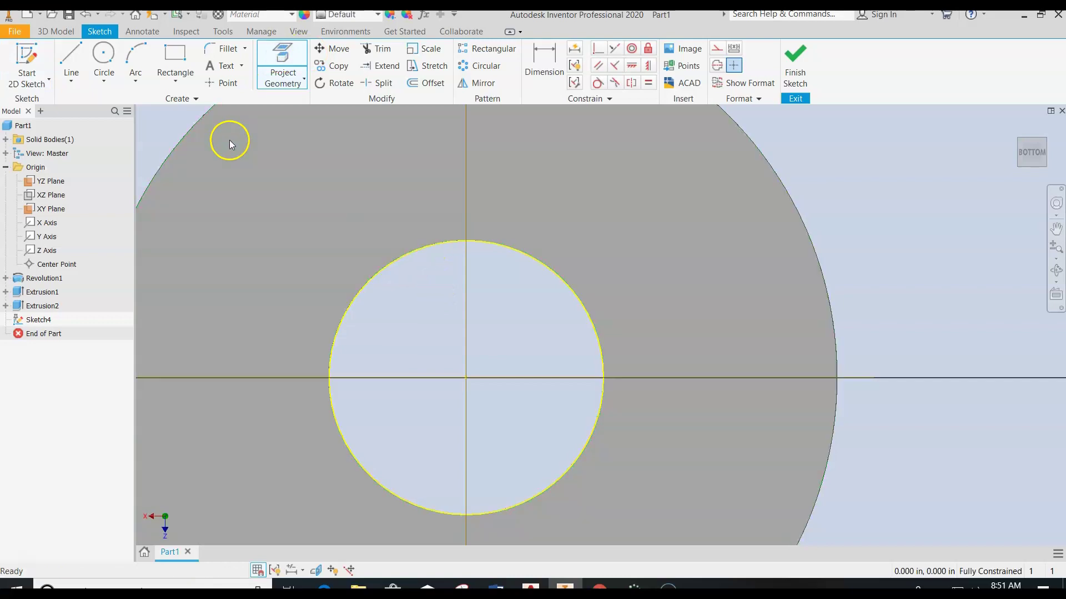
# Draw a small square centred on the vertical axis and straddling the upper edge of the projected bore circle
pyautogui.click(174, 55)
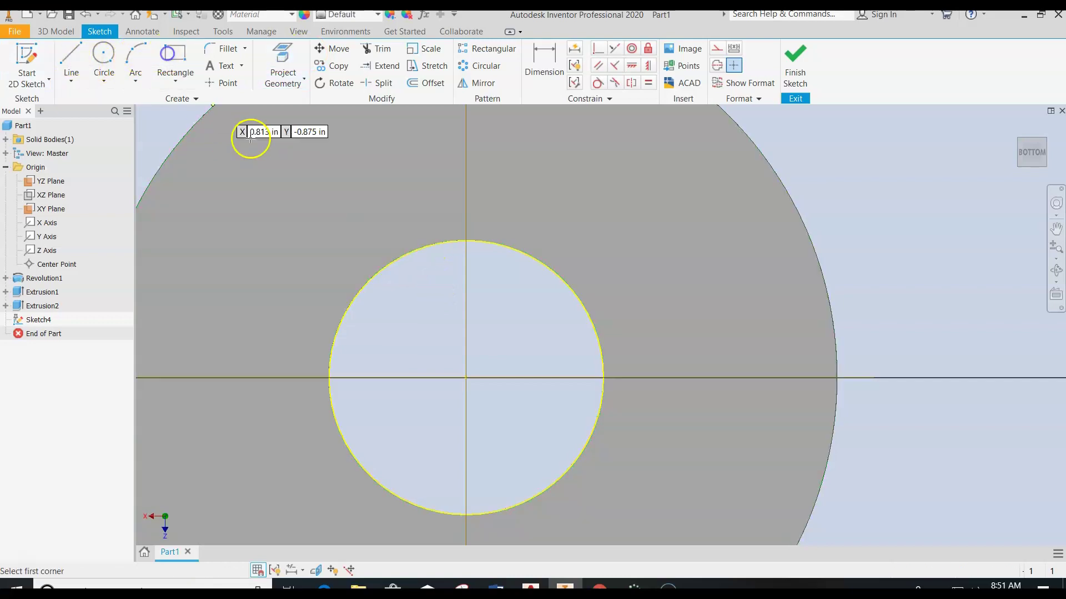
pyautogui.click(441, 223)
pyautogui.click(486, 261)
pyautogui.click(546, 58)
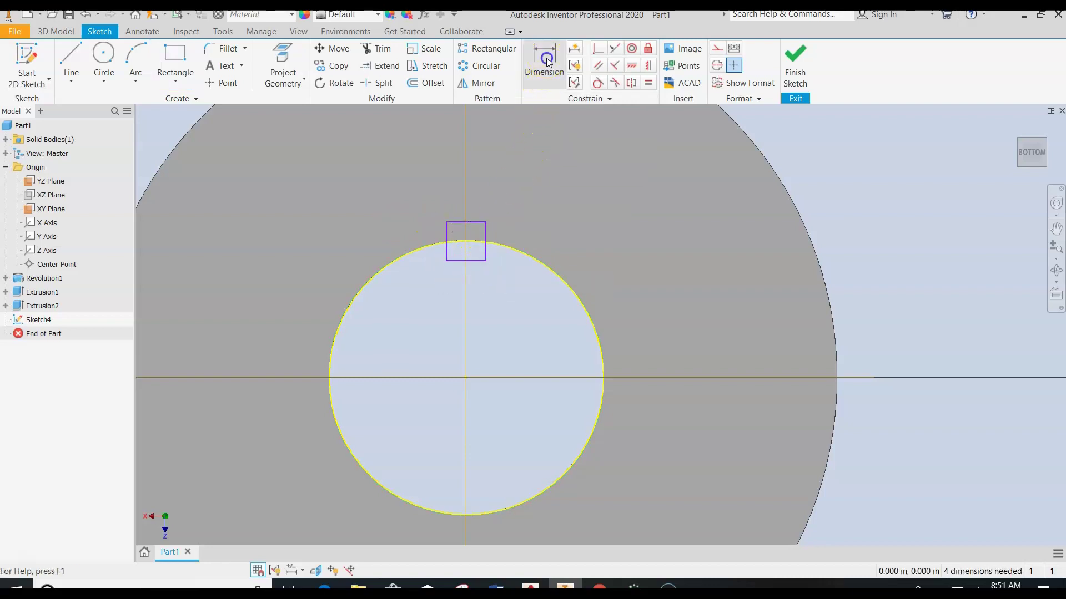
pyautogui.click(466, 378)
pyautogui.click(466, 221)
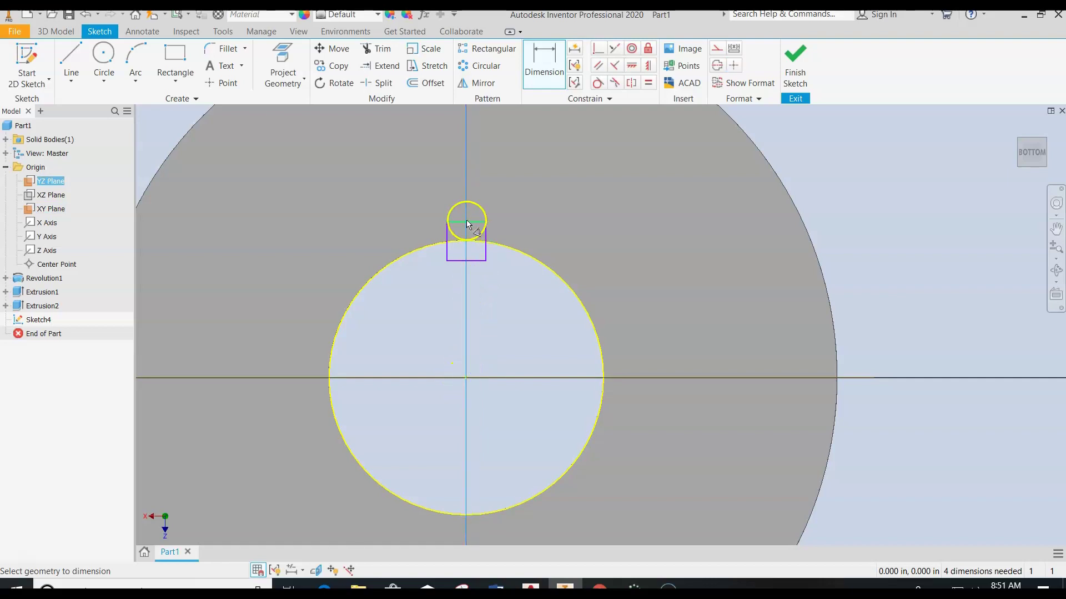
pyautogui.click(544, 72)
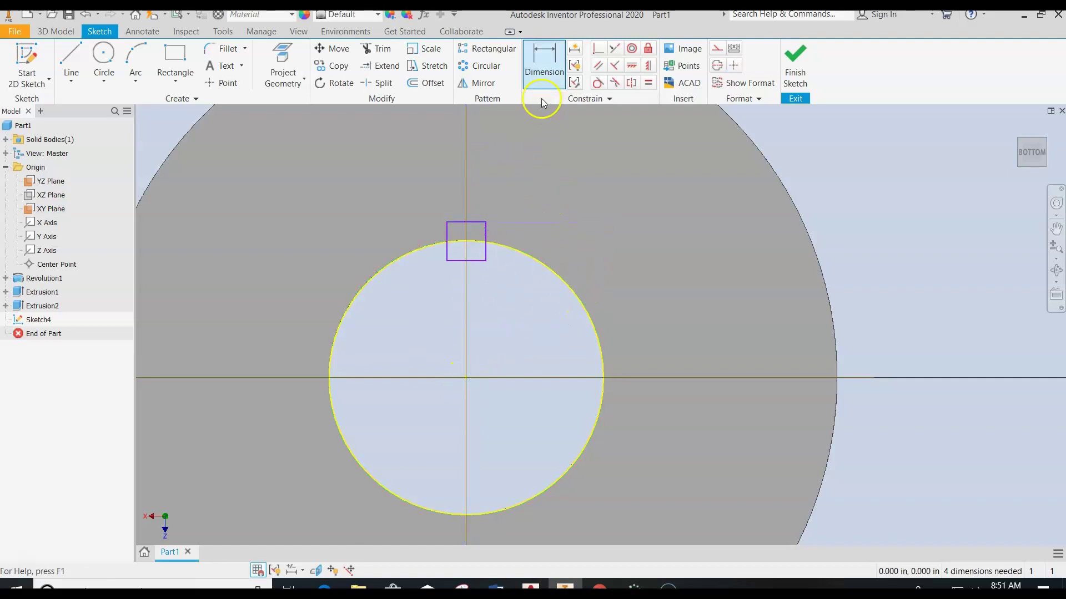
pyautogui.click(467, 379)
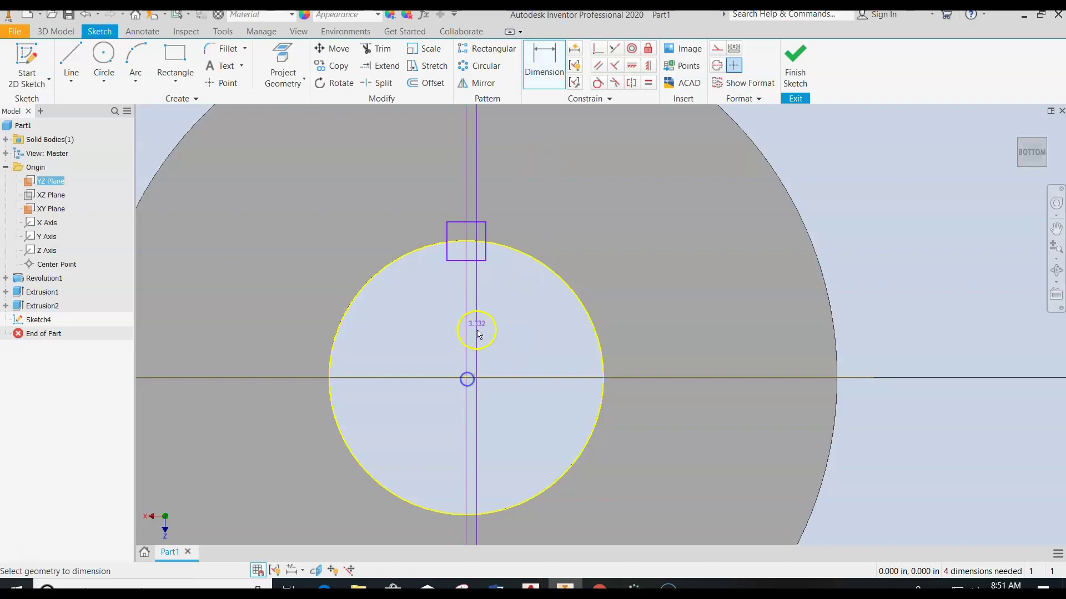
pyautogui.click(471, 220)
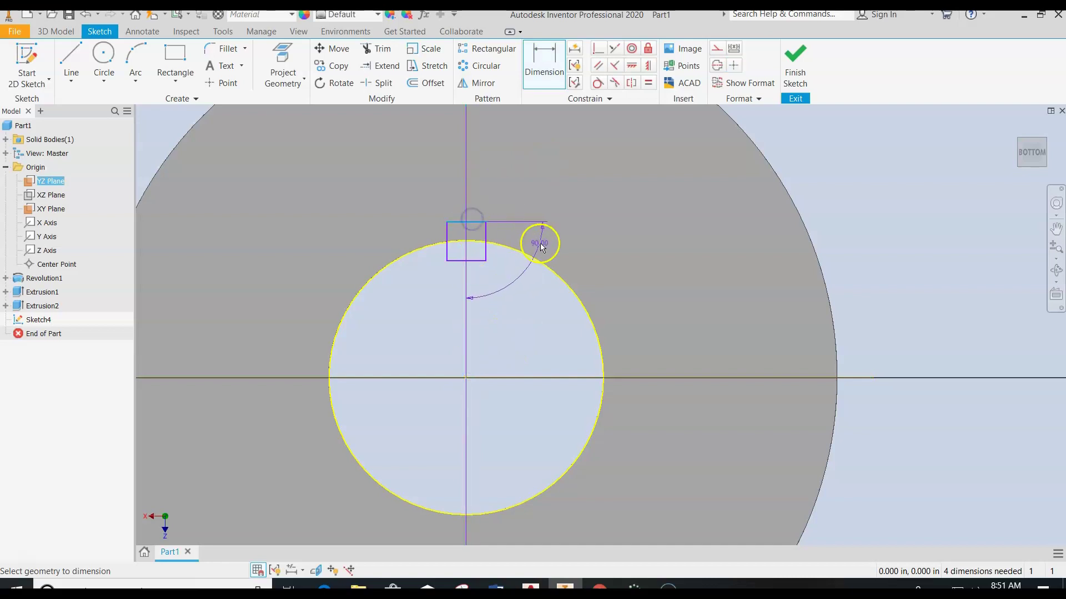
pyautogui.press('Escape')
# Dimension the keyway rectangle's top edge from the bore's horizontal centre plane and set the distance to 1-.44 in
pyautogui.click(549, 56)
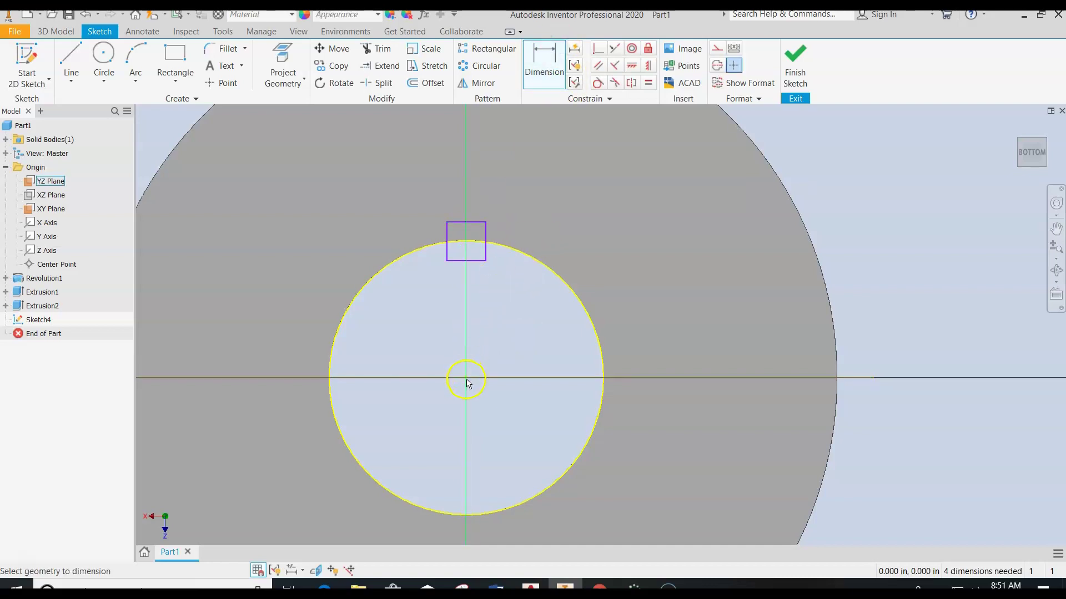
pyautogui.click(553, 382)
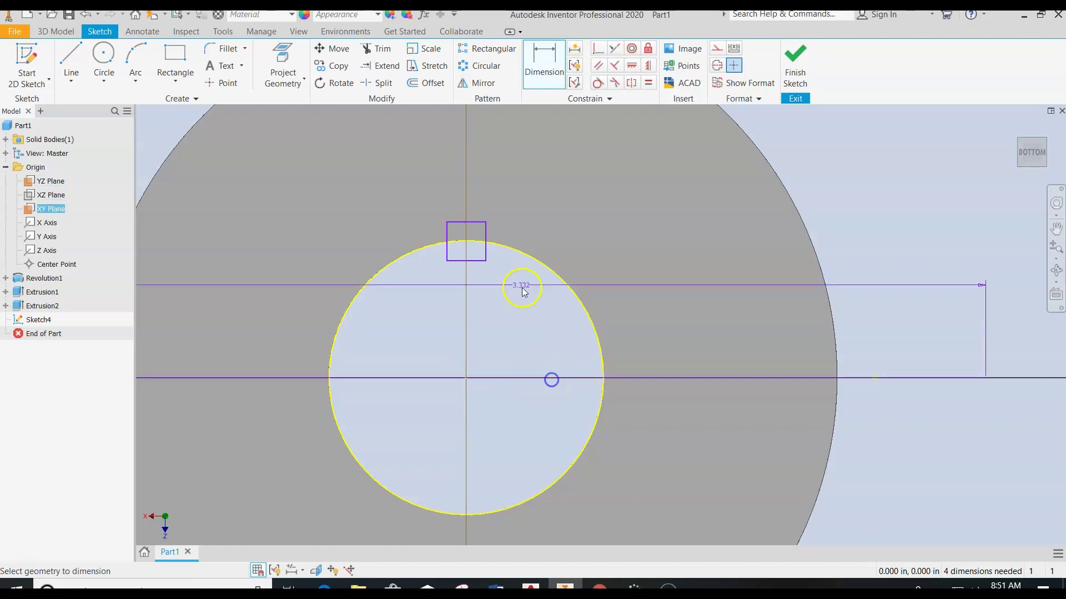
pyautogui.click(477, 224)
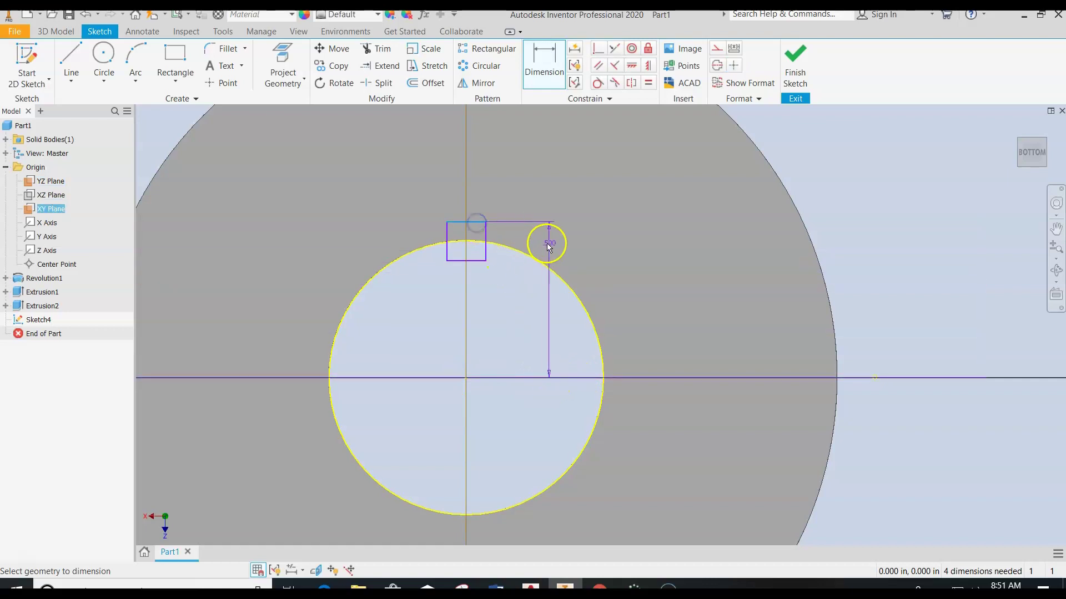
pyautogui.click(557, 248)
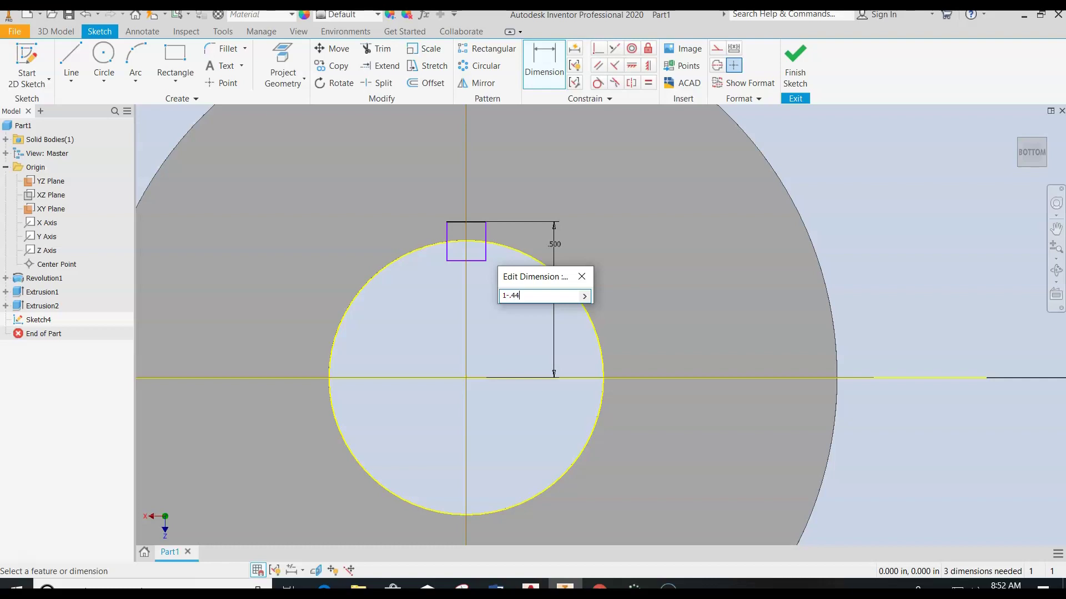
pyautogui.press('Return')
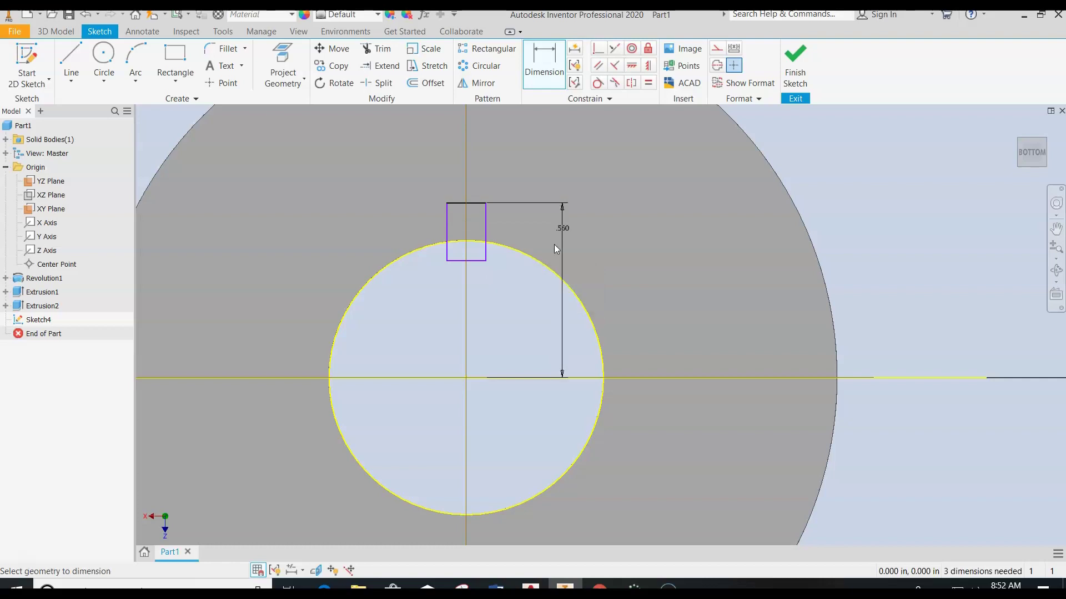
# Dimension the keyway rectangle's top edge and set its width to .25 in
pyautogui.click(457, 204)
pyautogui.click(458, 183)
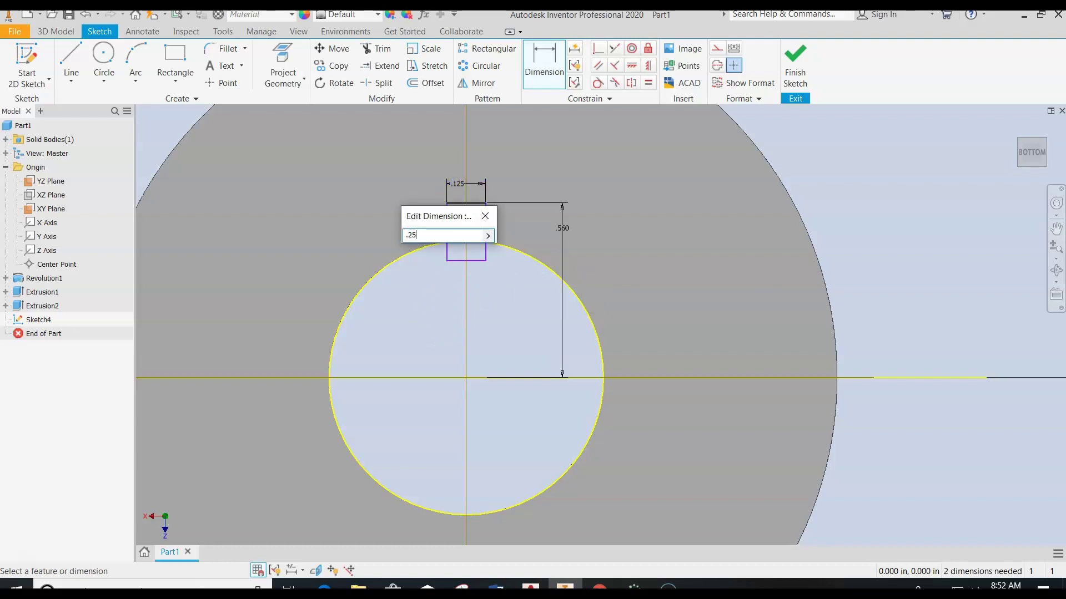
pyautogui.press('Return')
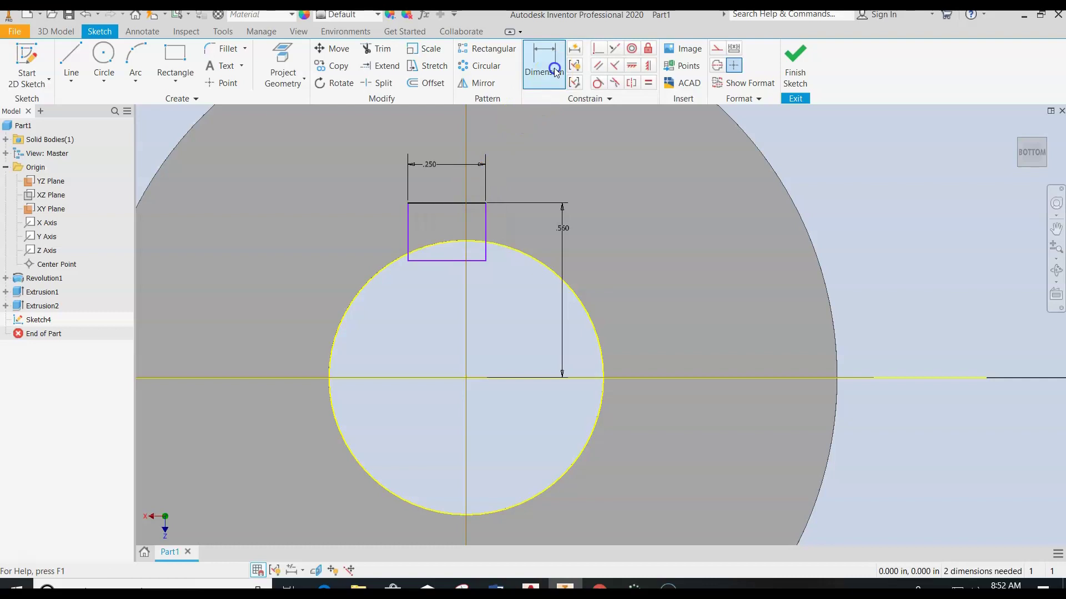
# Centre the keyway rectangle by setting the distance from the vertical centre plane to its right edge to 0.125 in
pyautogui.click(466, 378)
pyautogui.click(486, 254)
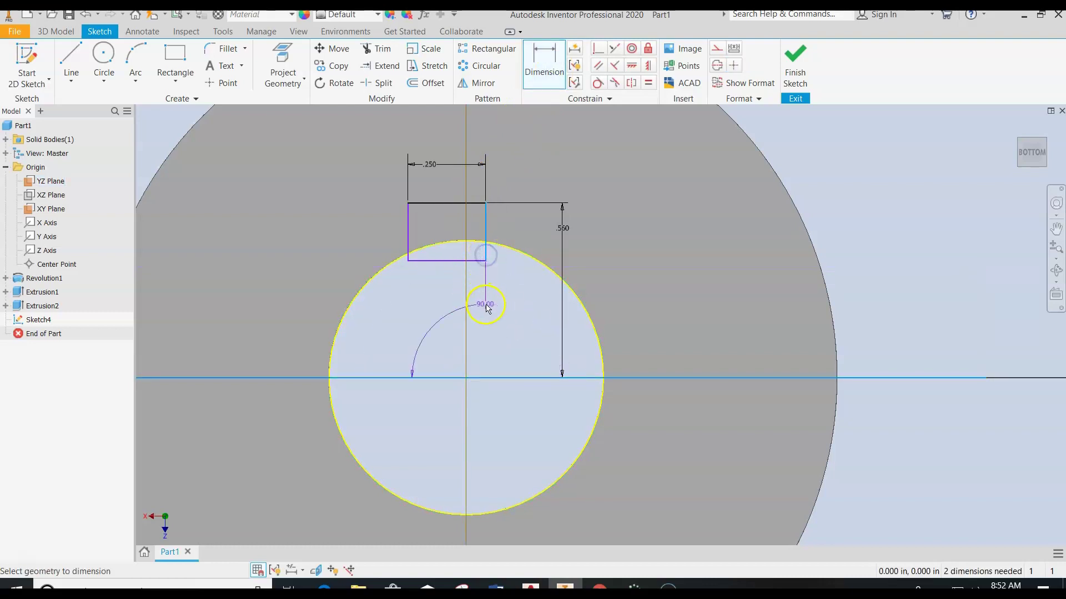
pyautogui.click(543, 83)
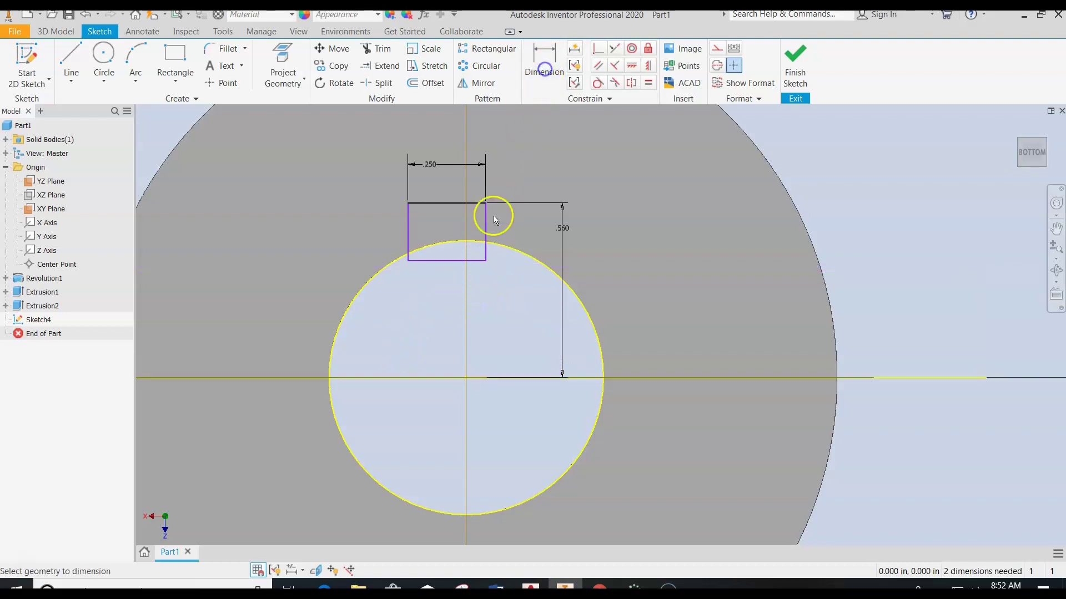
pyautogui.click(486, 243)
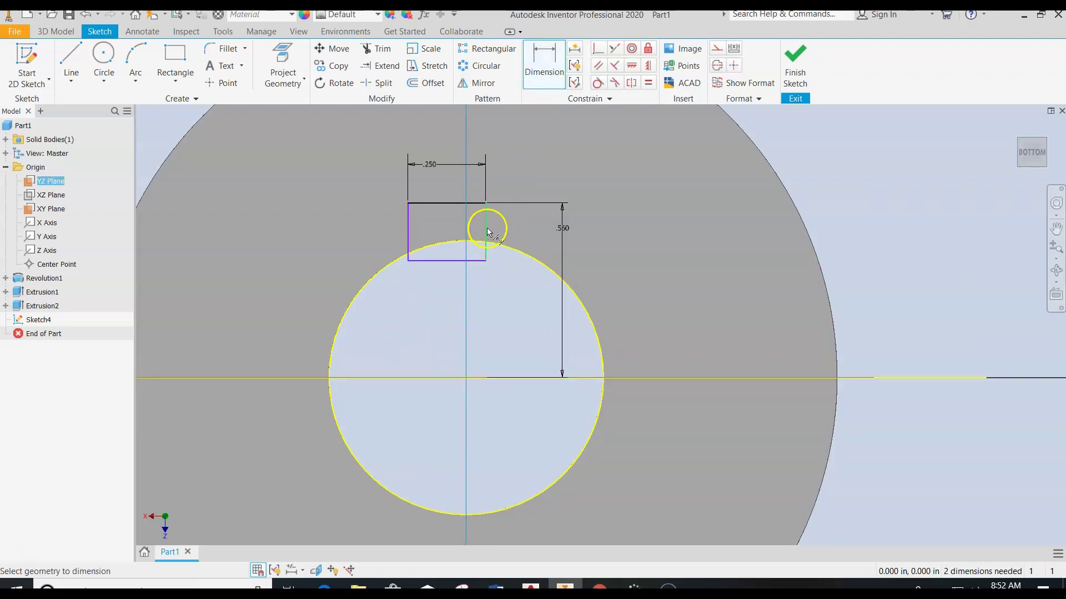
pyautogui.click(477, 277)
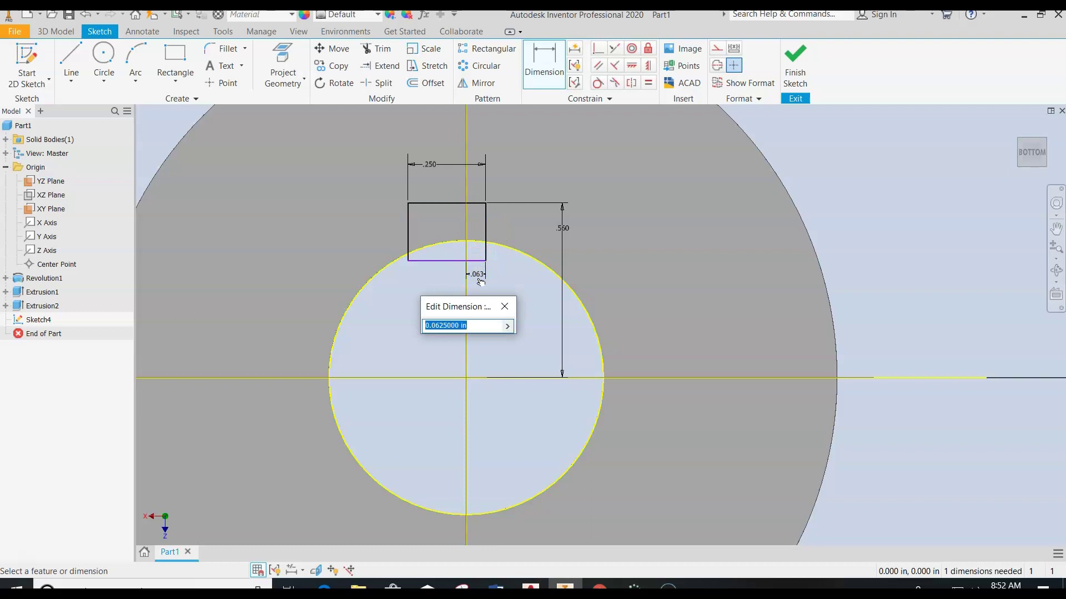
pyautogui.press('Return')
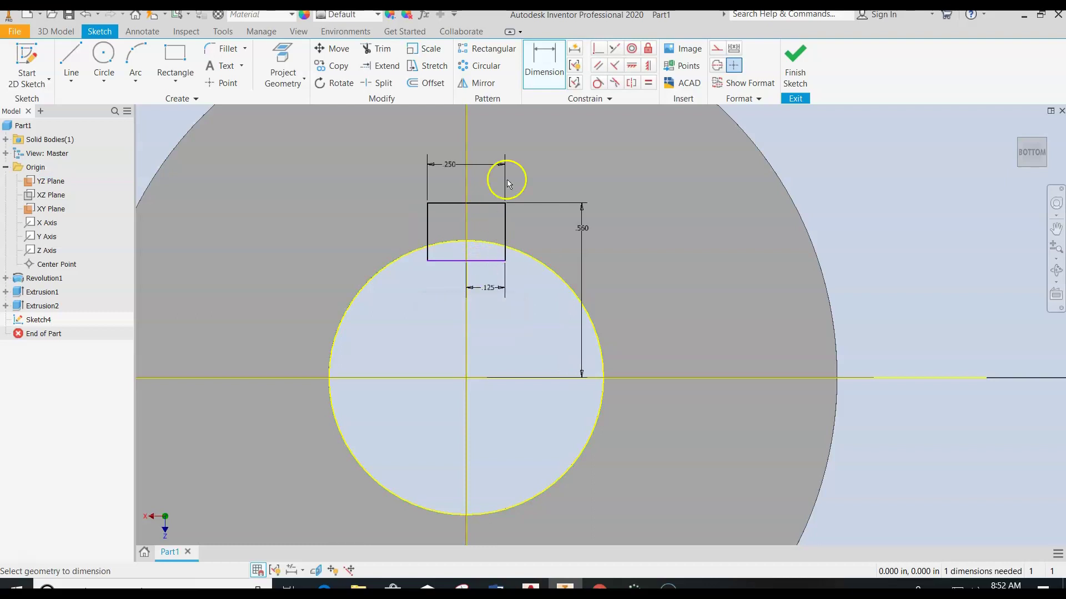
# Trim the rectangle's lines lying inside the projected bore circle and finish the sketch
pyautogui.click(369, 48)
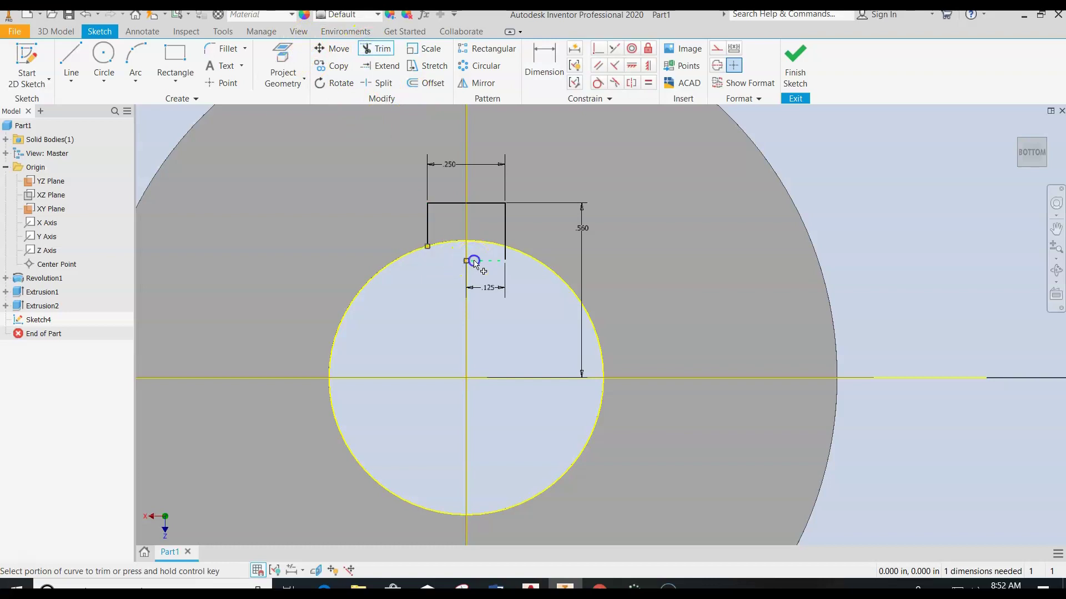
pyautogui.click(795, 62)
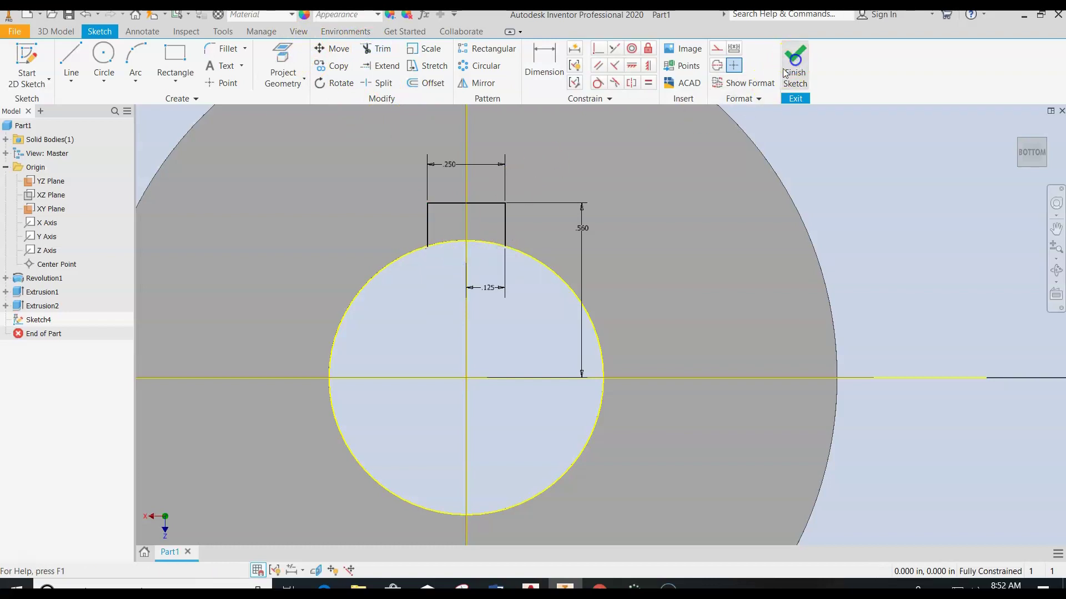
# Extrude both halves of the keyway profile as a through-all cut into the part
pyautogui.click(91, 74)
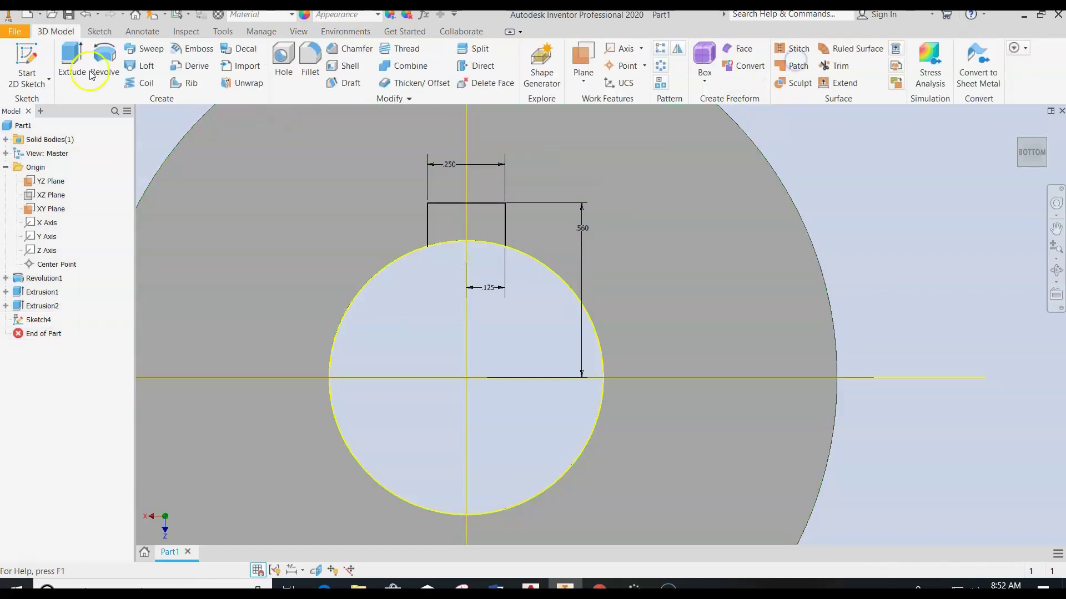
pyautogui.click(455, 227)
pyautogui.click(478, 221)
pyautogui.click(242, 242)
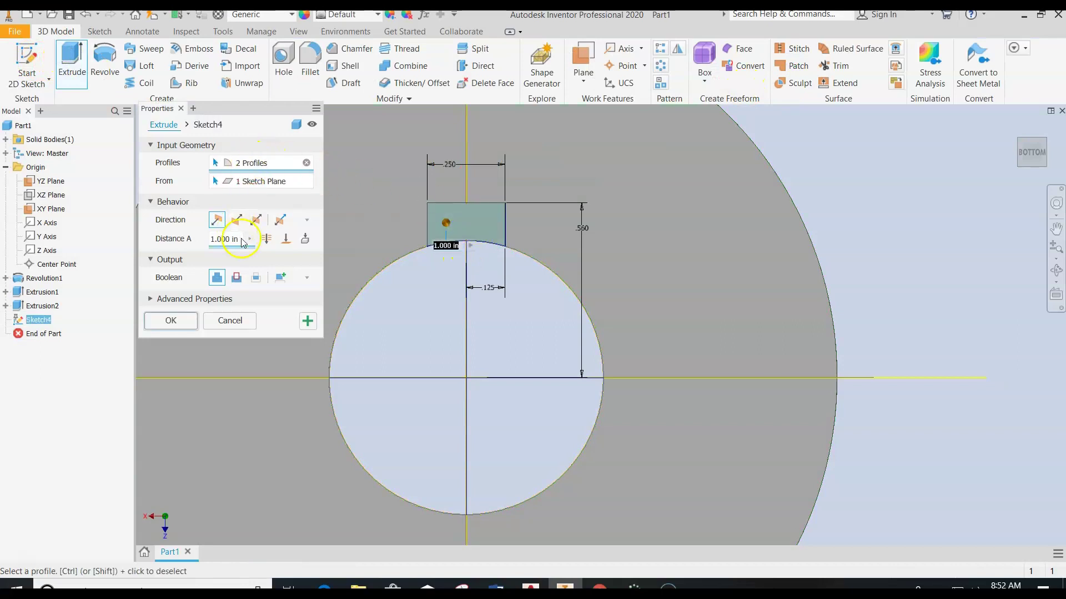
pyautogui.click(243, 275)
pyautogui.click(267, 239)
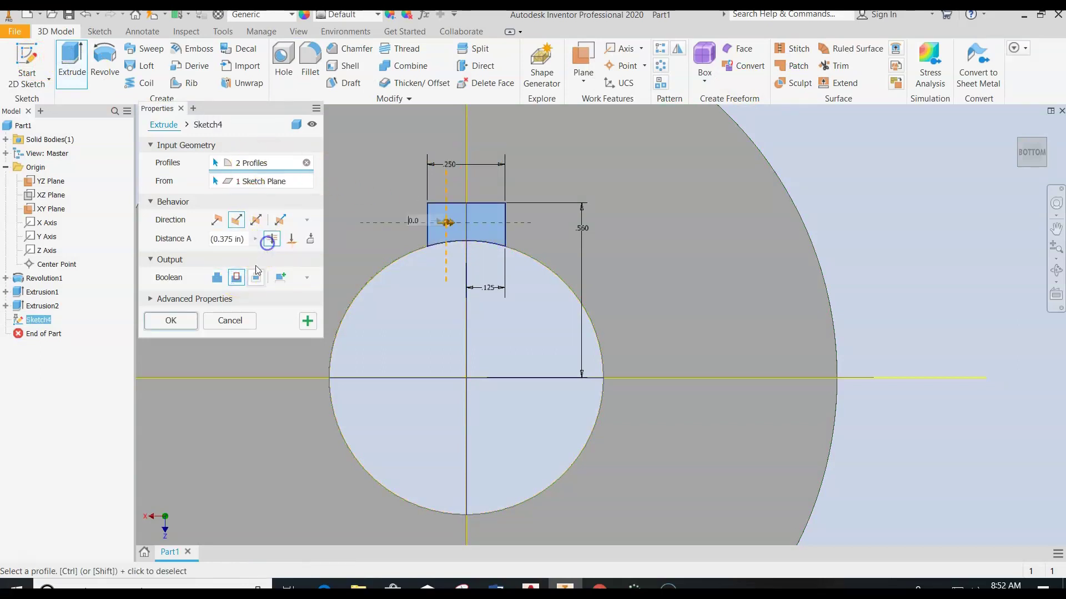
pyautogui.click(168, 321)
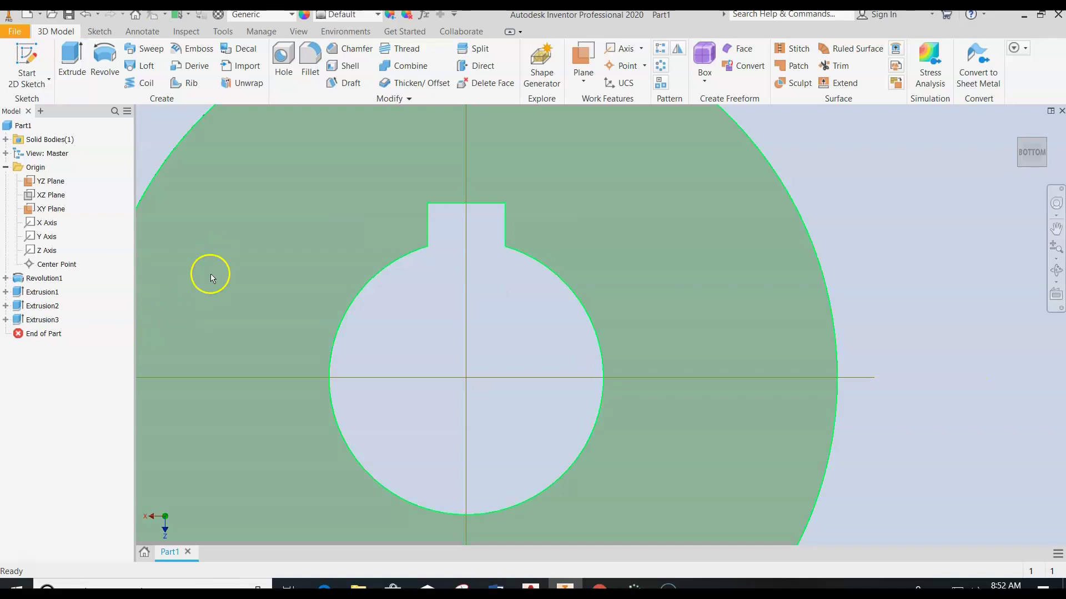
# Turn off the visibility of the YZ and XY origin planes
pyautogui.scroll(5, 245, 239)
pyautogui.keyDown('shift'); pyautogui.moveTo(1028, 152); pyautogui.dragTo(969, 336, button='middle'); pyautogui.keyUp('shift')
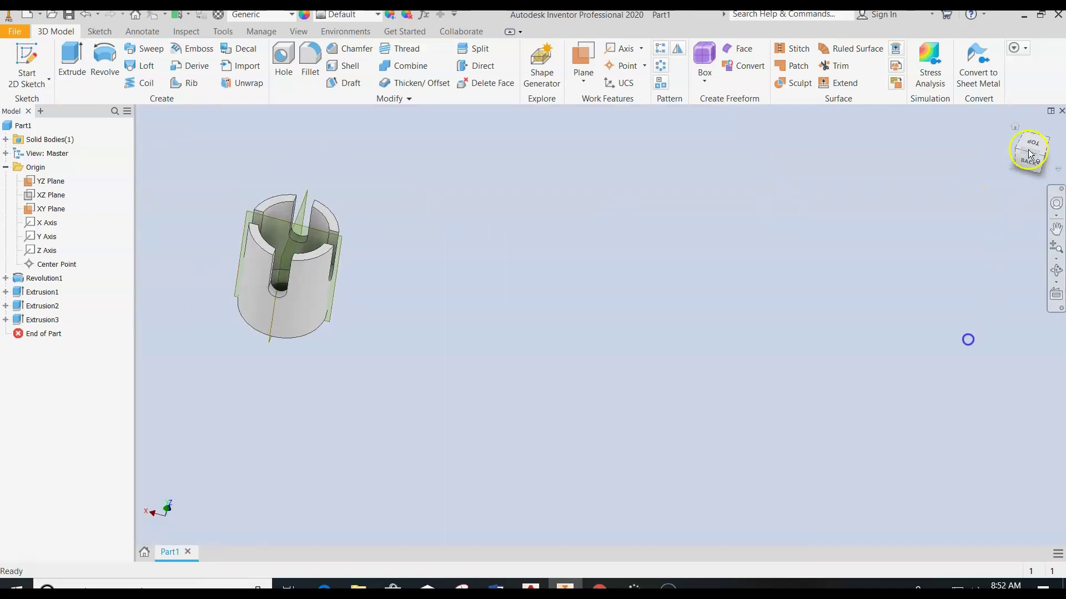
pyautogui.click(35, 167)
pyautogui.click(37, 183)
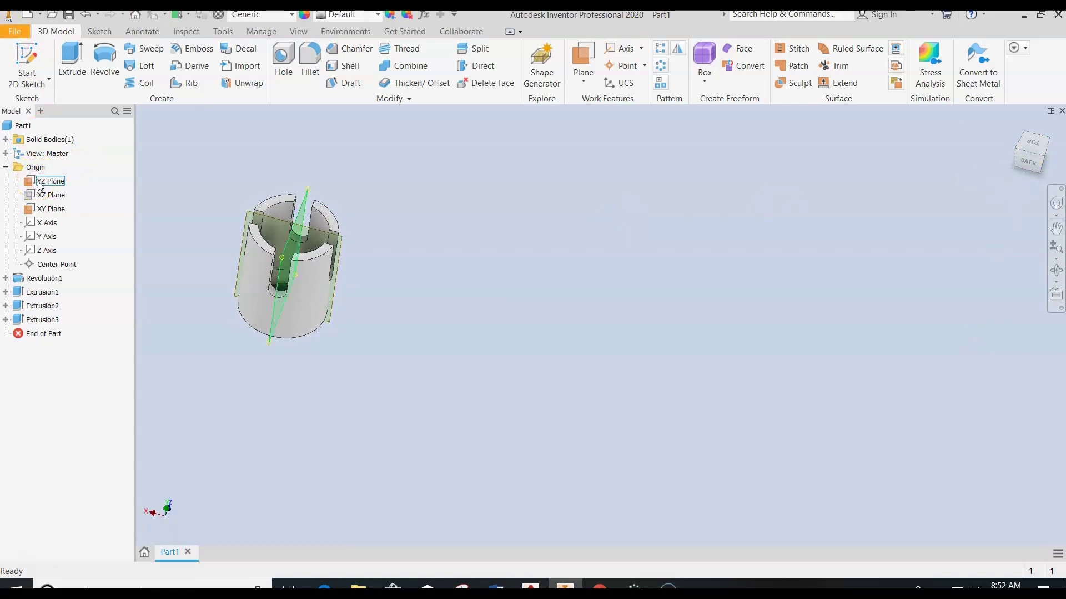
pyautogui.rightClick(39, 186)
pyautogui.click(57, 253)
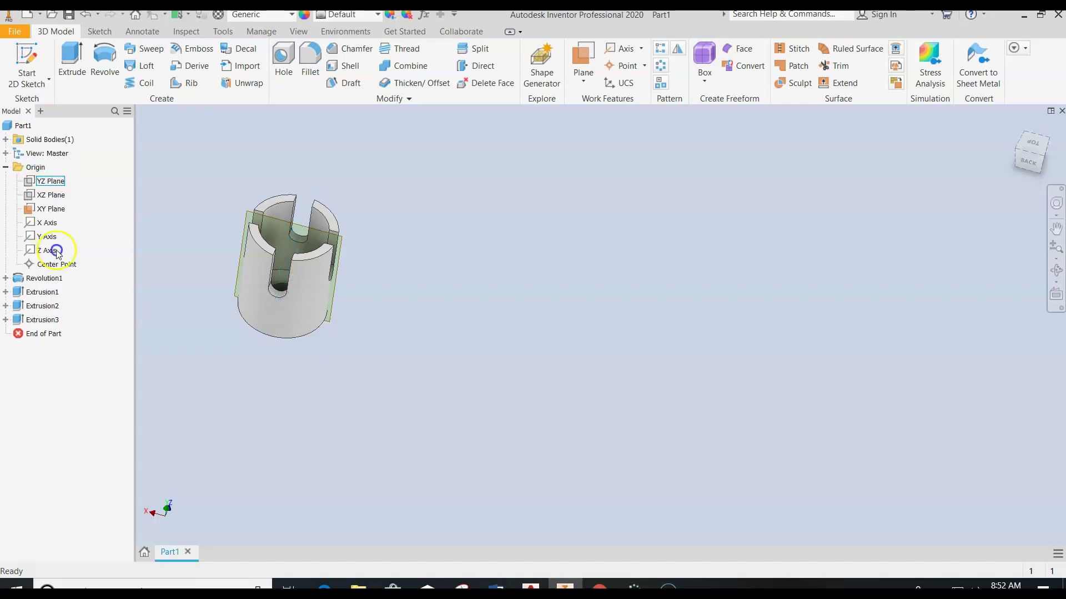
pyautogui.rightClick(52, 209)
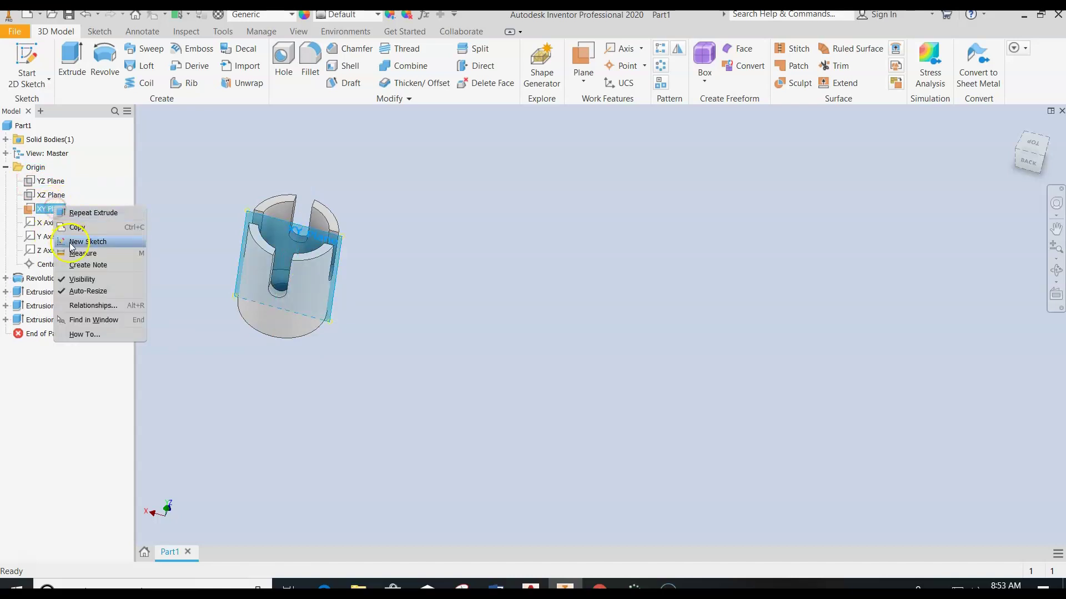
pyautogui.click(86, 279)
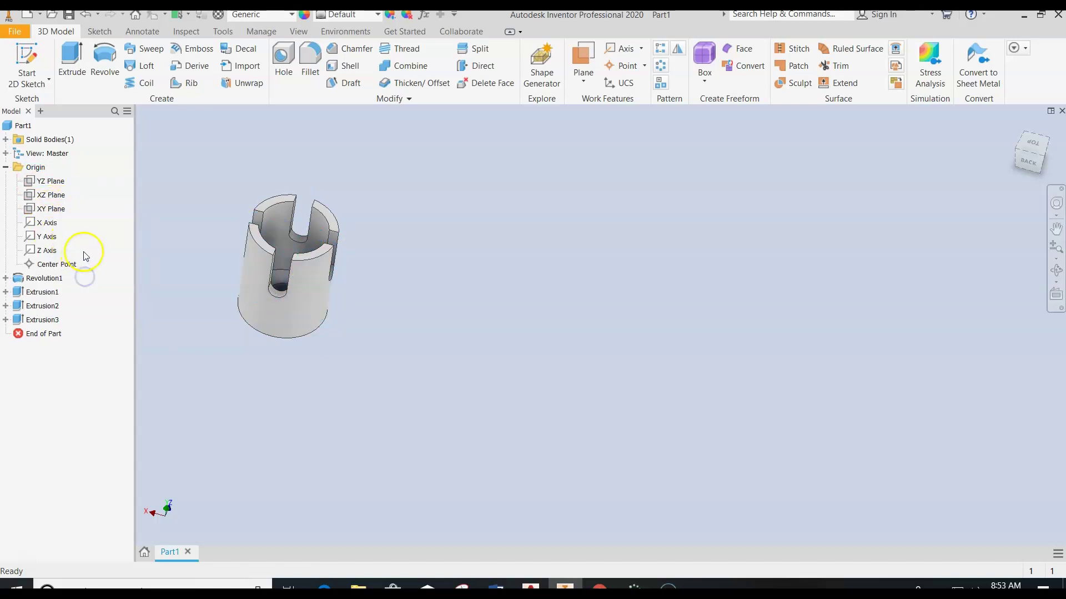